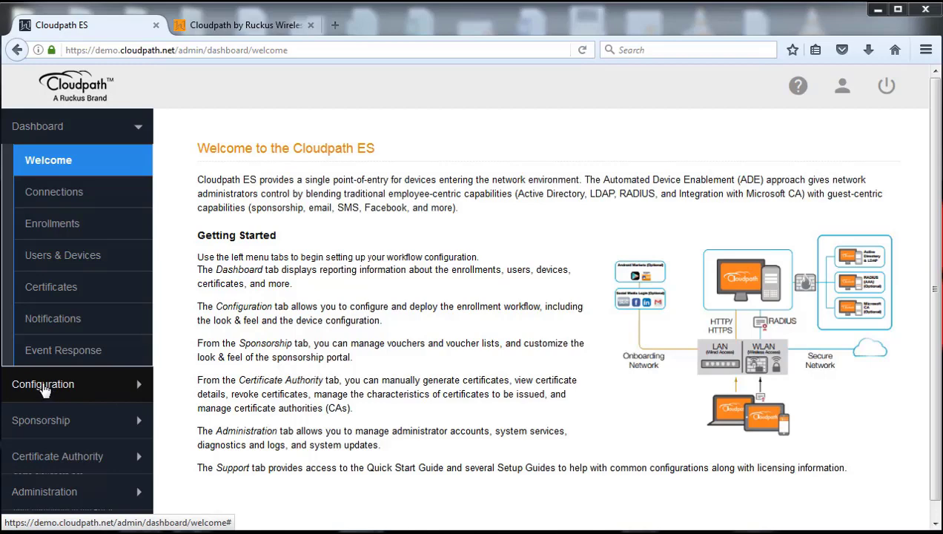
Open the workflow configuration and show the Guest User branch of the enrollment process
left_click(44, 391)
left_click(49, 199)
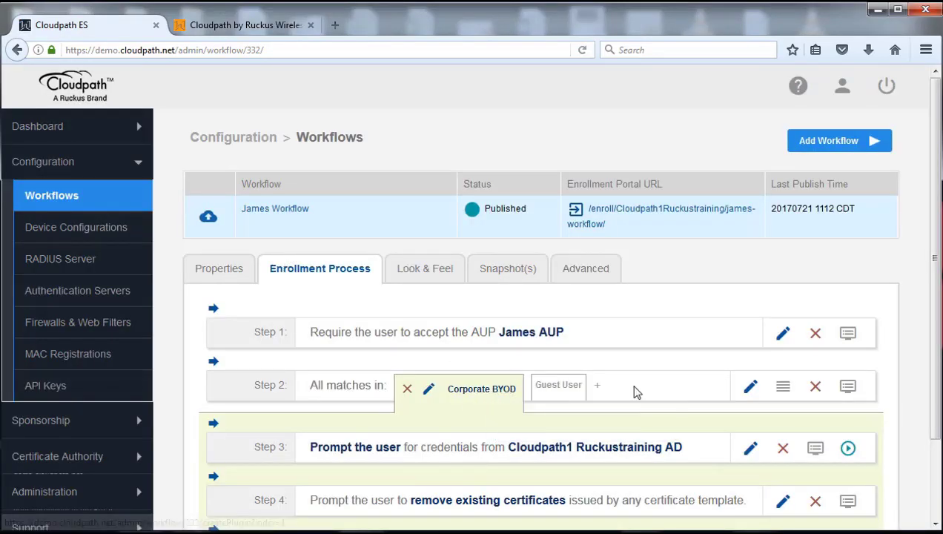
left_click_drag(935, 271, 937, 364)
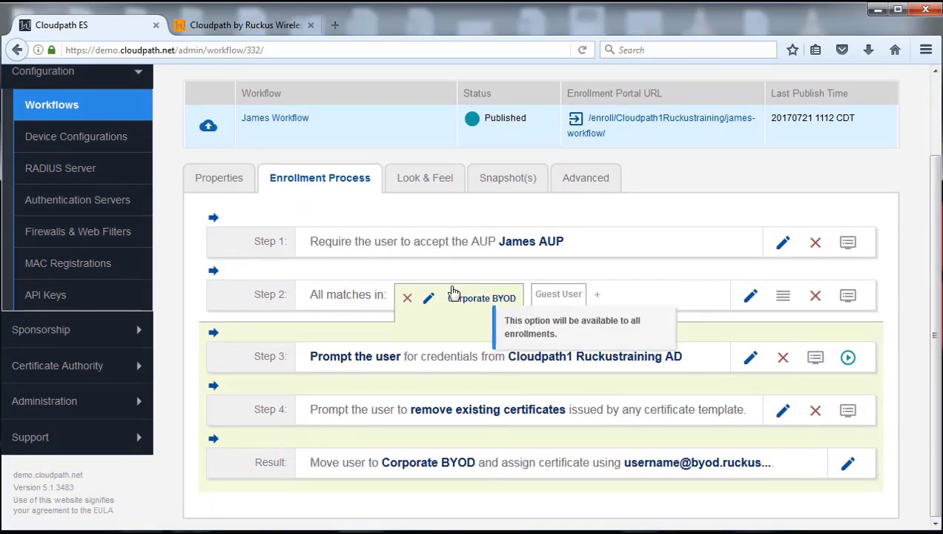
left_click(558, 299)
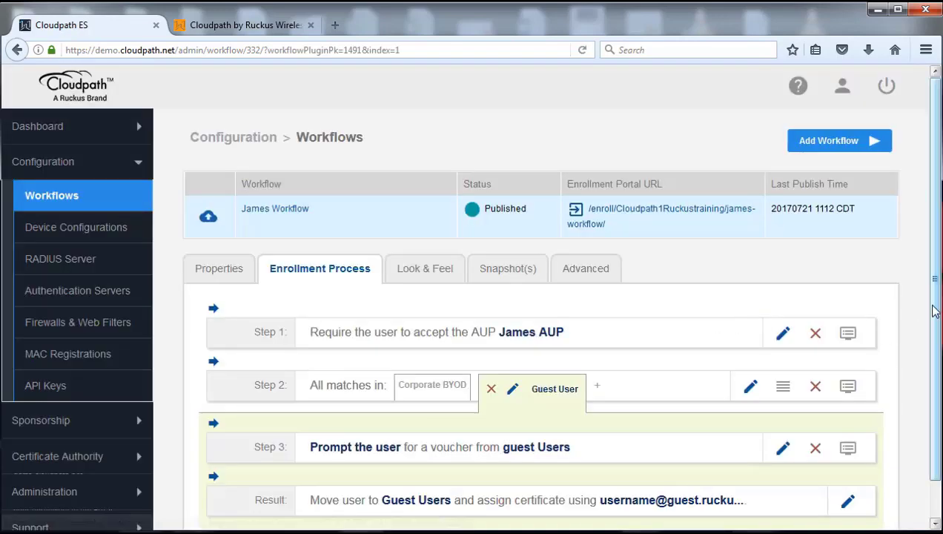
scroll(936, 297, "down", 1)
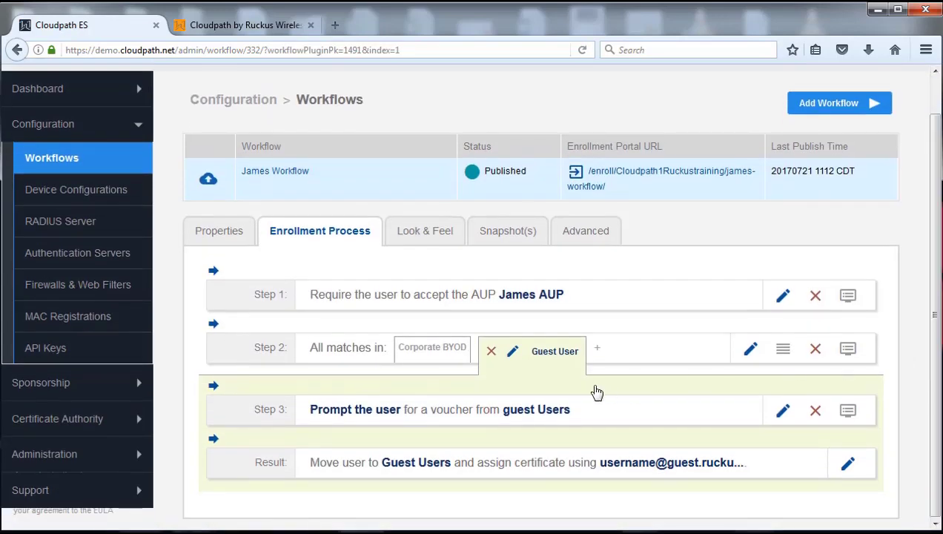
Insert a device registration step for MAC-based authentication after the guest voucher prompt, using a new registration configuration
mouse_move(249, 439)
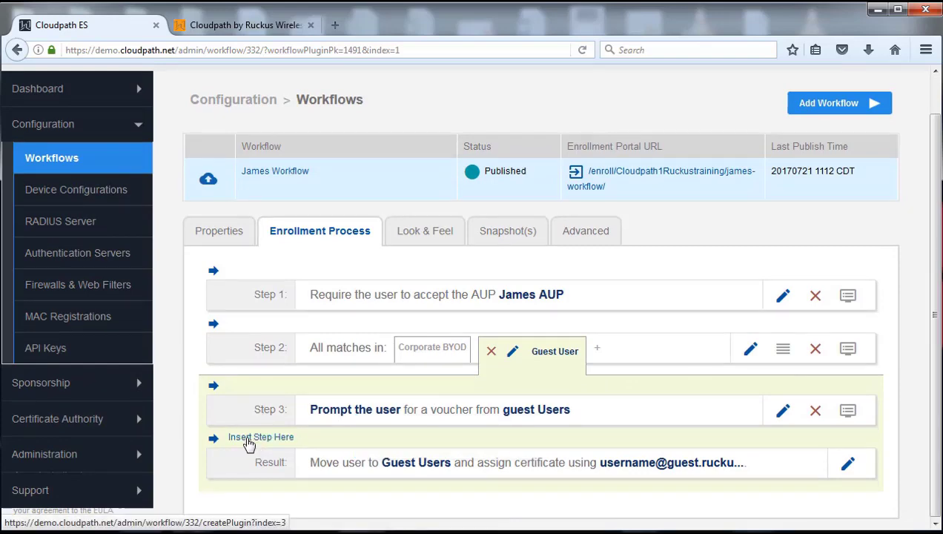
left_click(250, 439)
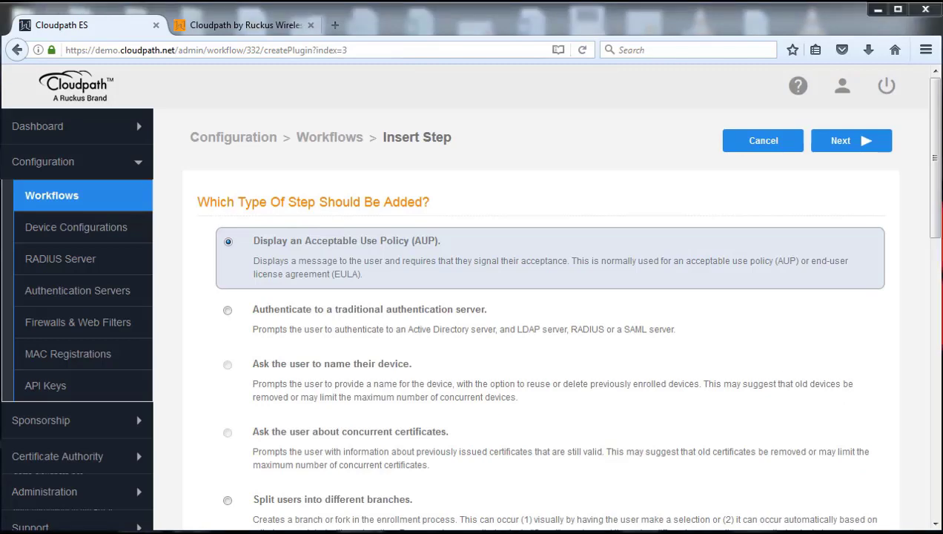
left_click_drag(937, 162, 937, 340)
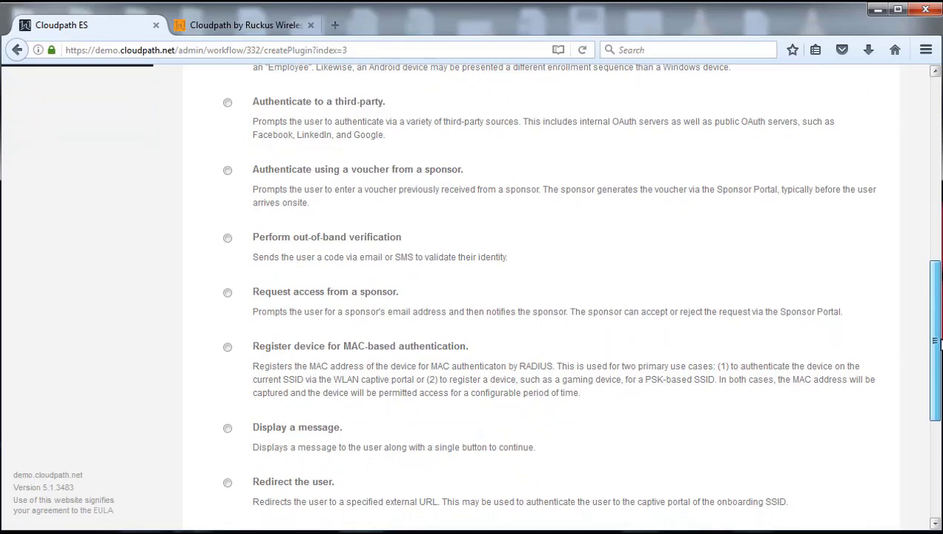
left_click(228, 348)
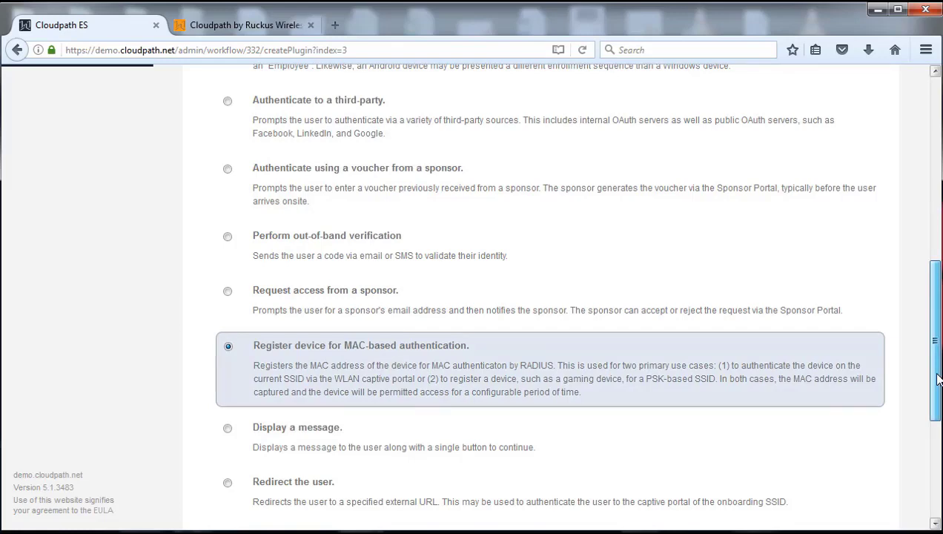
left_click_drag(938, 379, 939, 367)
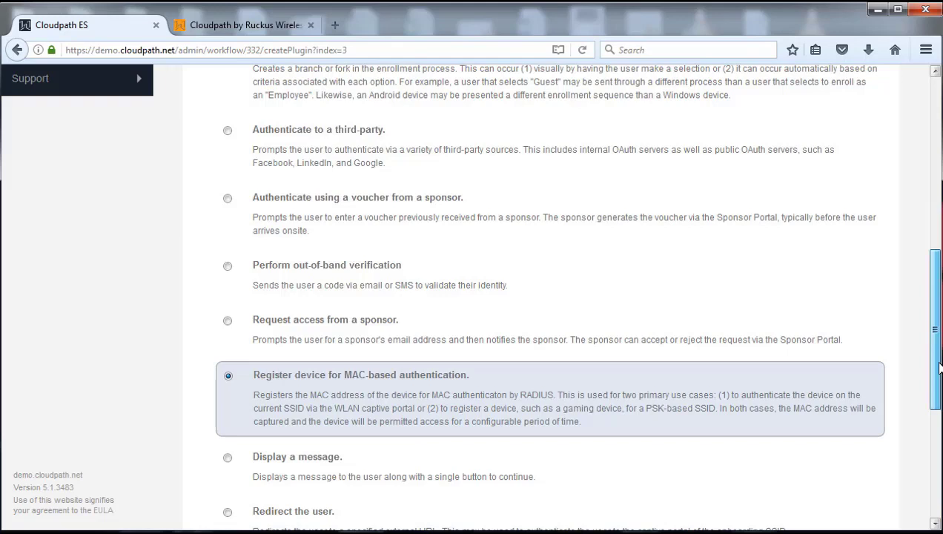
left_click_drag(939, 369, 939, 190)
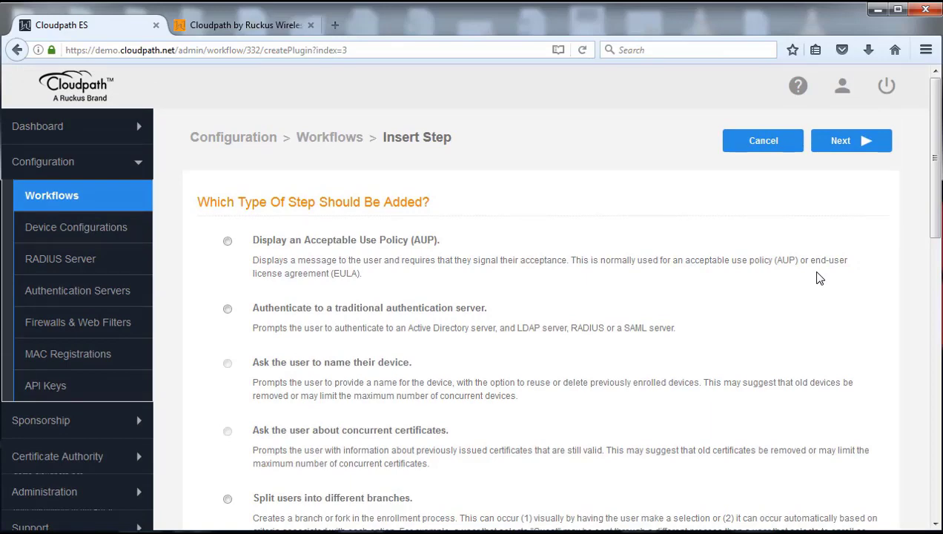
left_click(853, 152)
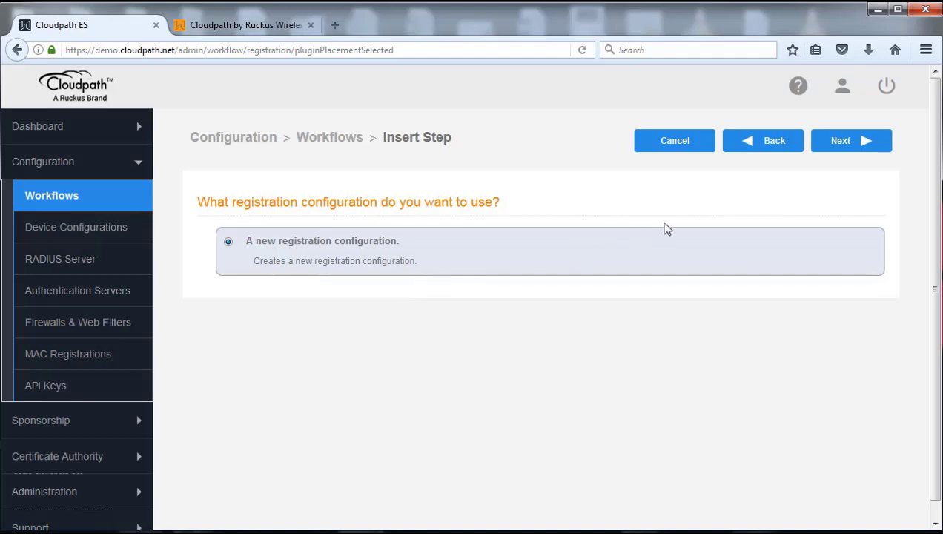
left_click(849, 147)
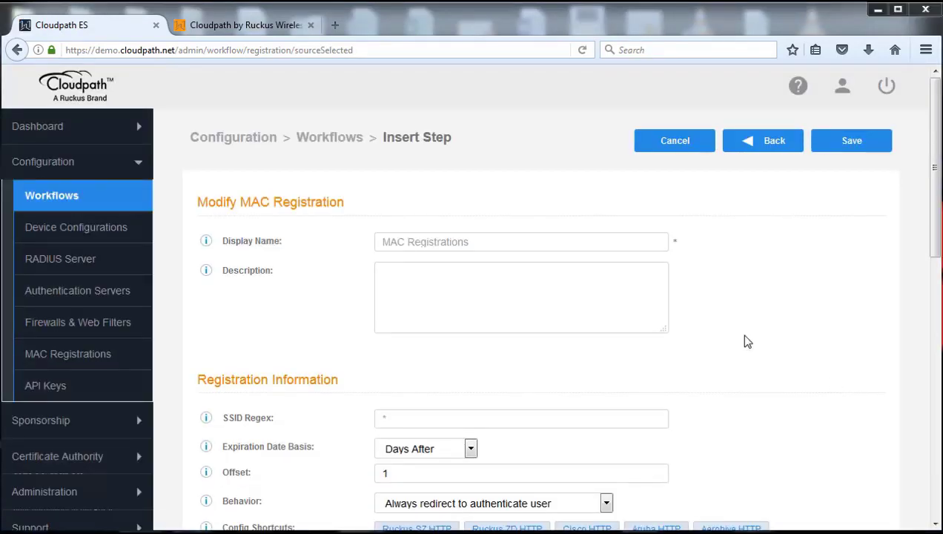
Enter MAC Registrations as the display name of the new registration configuration
triple_click(470, 243)
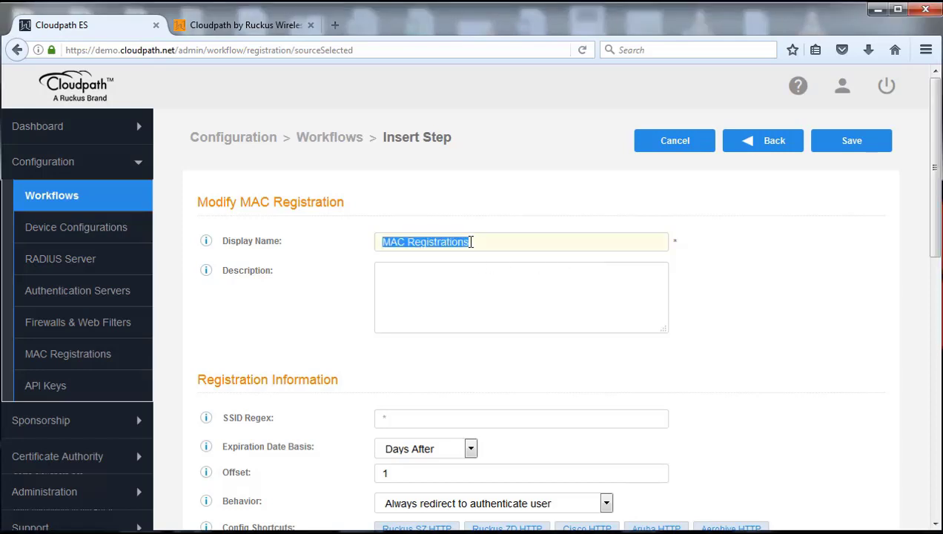
type("MAC ")
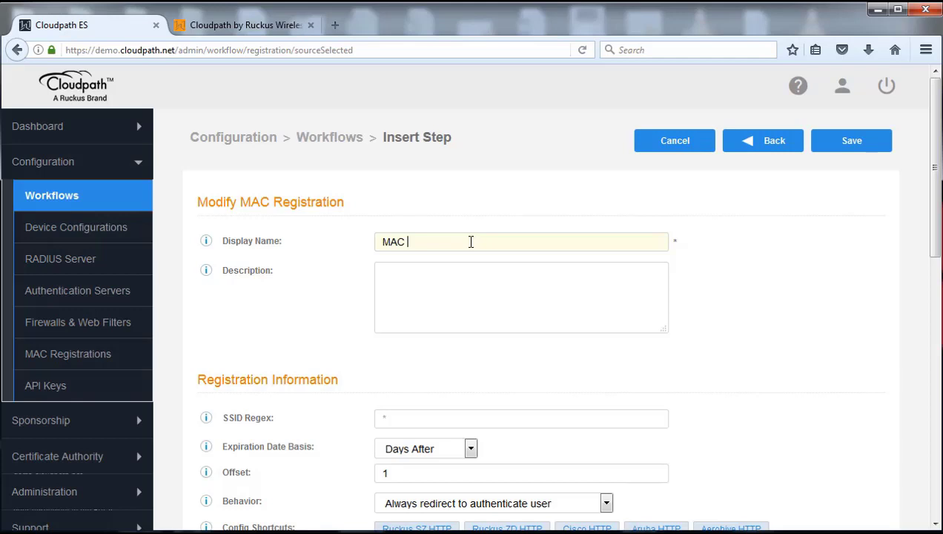
type("Registrations")
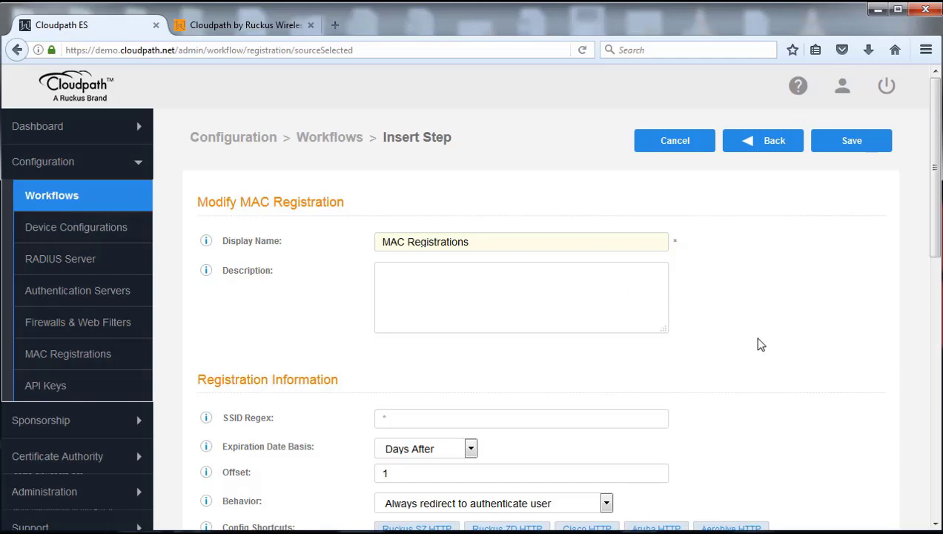
left_click(801, 348)
Apply the Ruckus SZ HTTPS shortcut and replace the hostname placeholder in the redirect URL with vsz1.ruckustraining.net
scroll(803, 349, "down", 5)
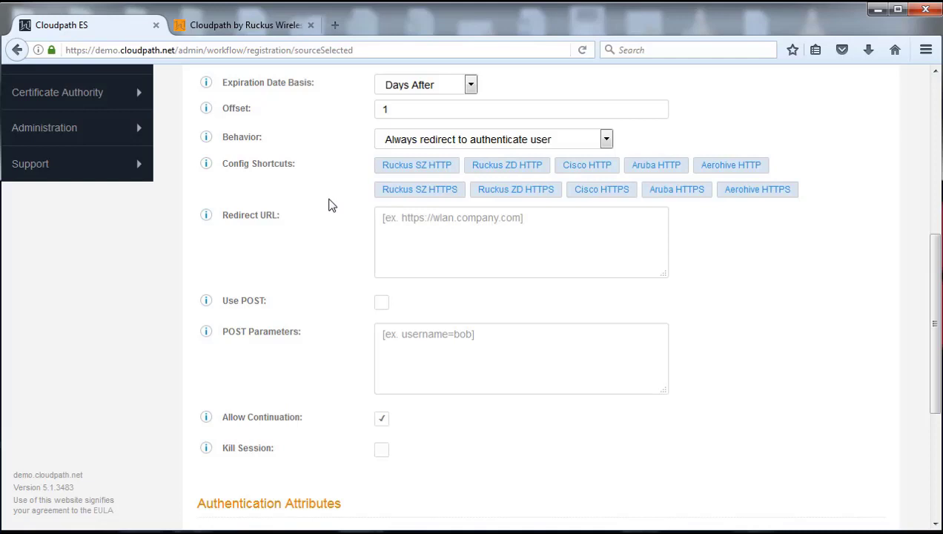
left_click(421, 191)
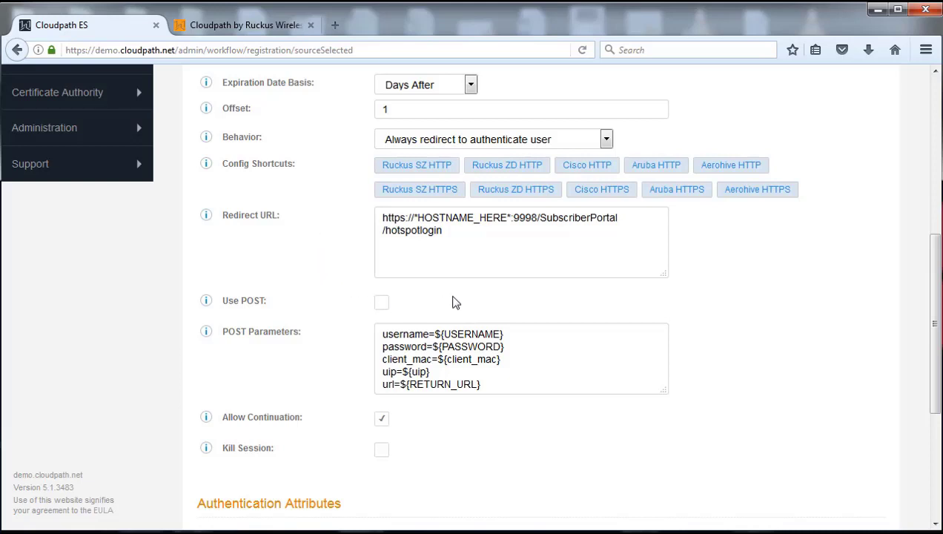
left_click(510, 215)
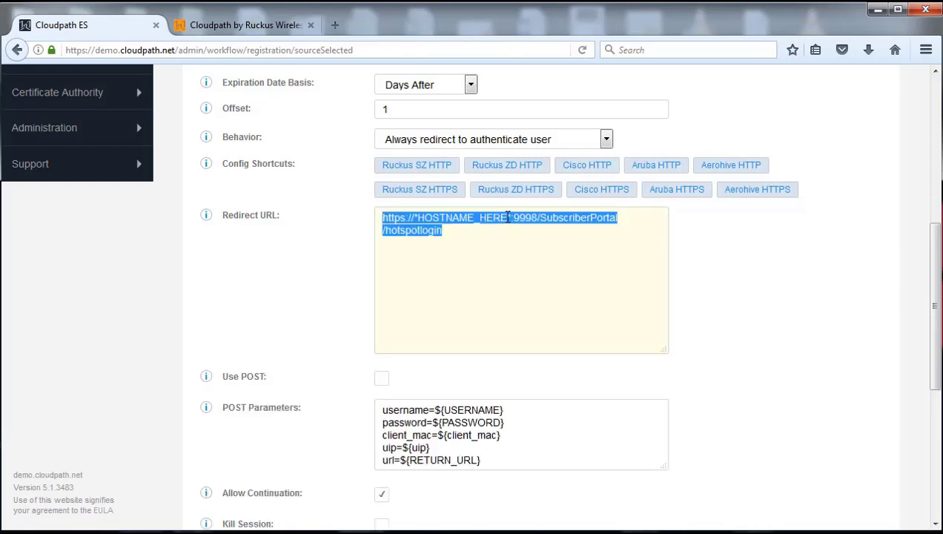
left_click(507, 217)
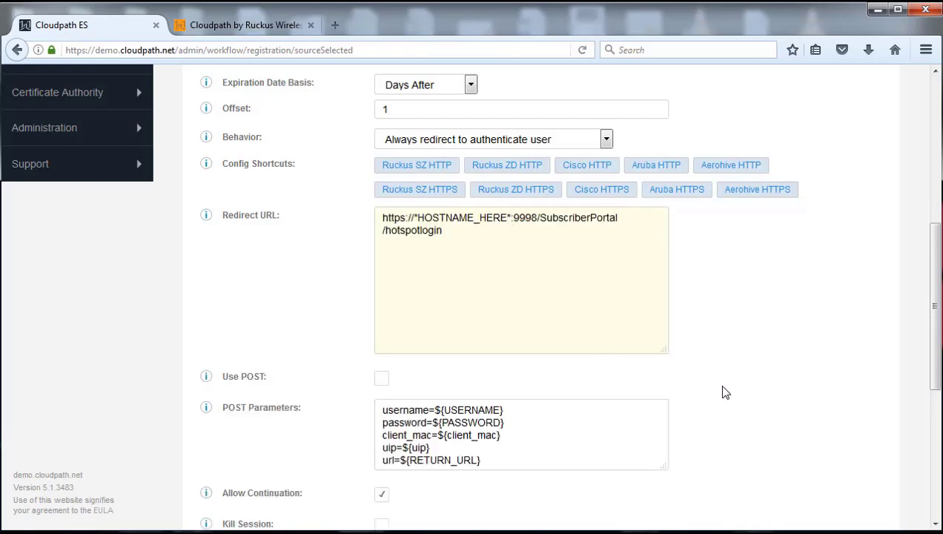
key("Right")
key("BackSpace")
key("BackSpace")
key("BackSpace")
key("BackSpace")
key("BackSpace")
key("BackSpace")
key("BackSpace")
key("BackSpace")
key("BackSpace")
key("BackSpace")
key("BackSpace")
key("BackSpace")
key("BackSpace")
key("BackSpace")
key("BackSpace")
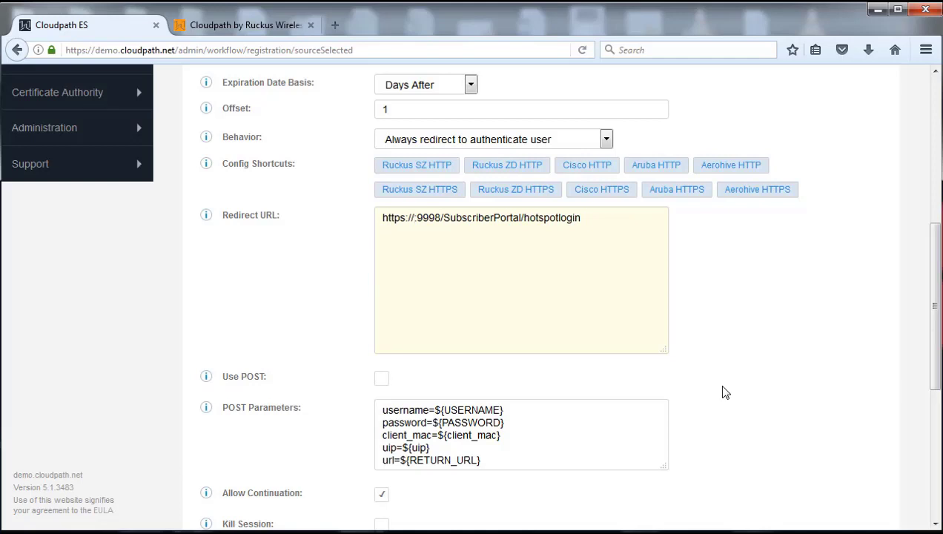
type("v")
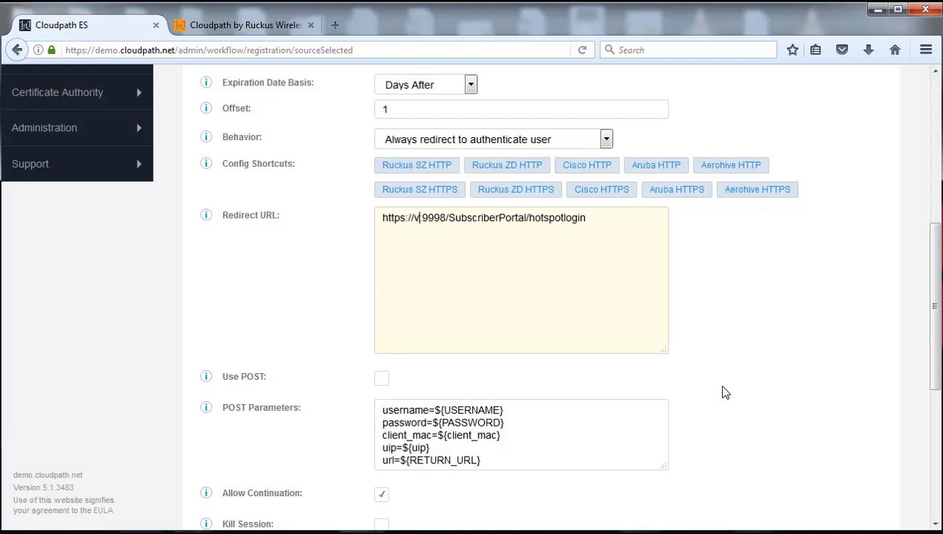
type("sz")
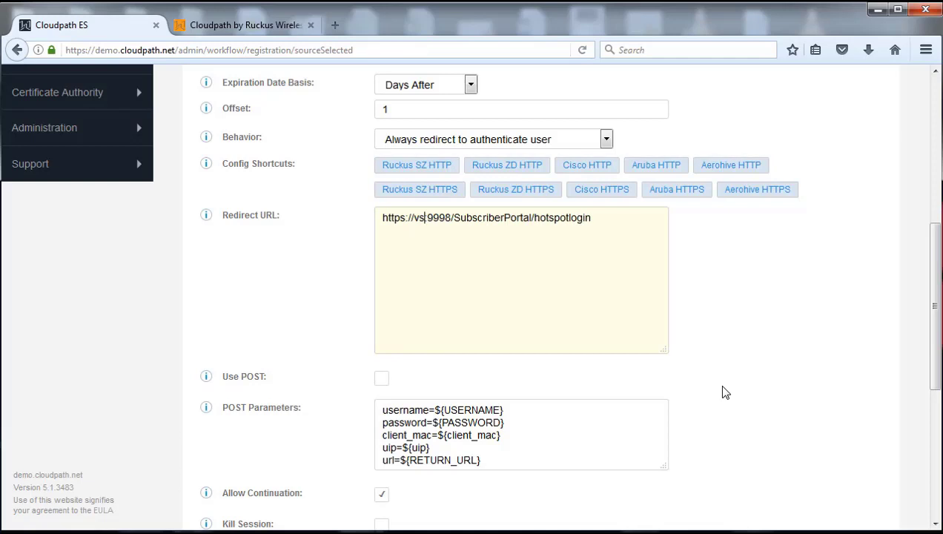
type("1.")
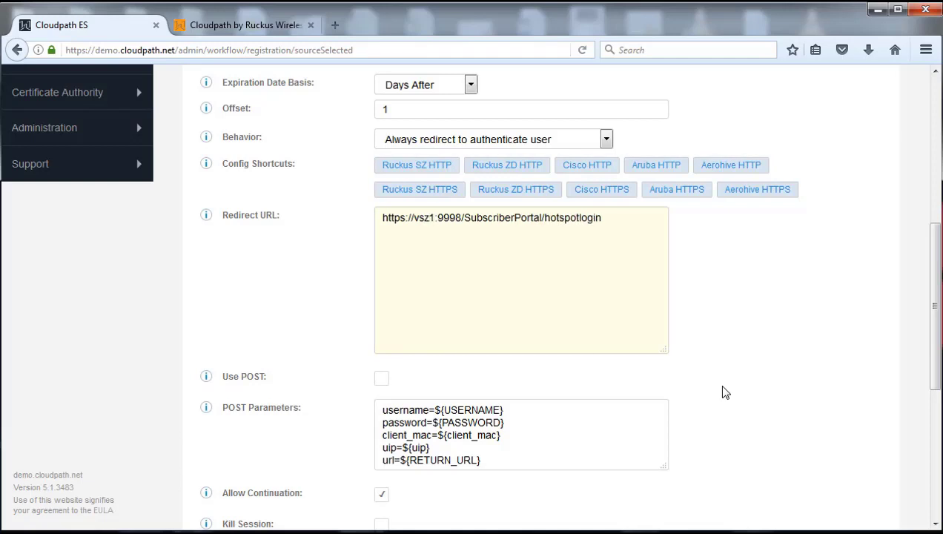
type("ruck")
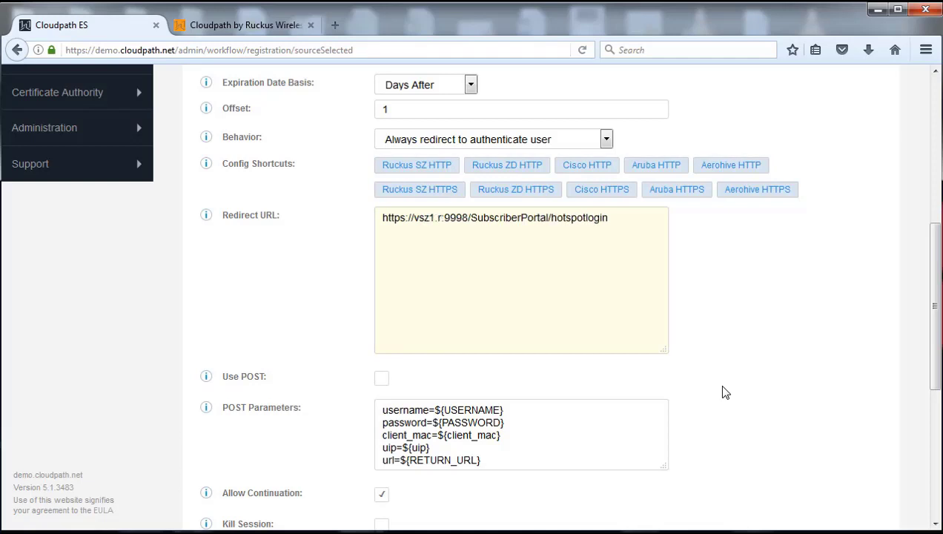
type("ustraining.net")
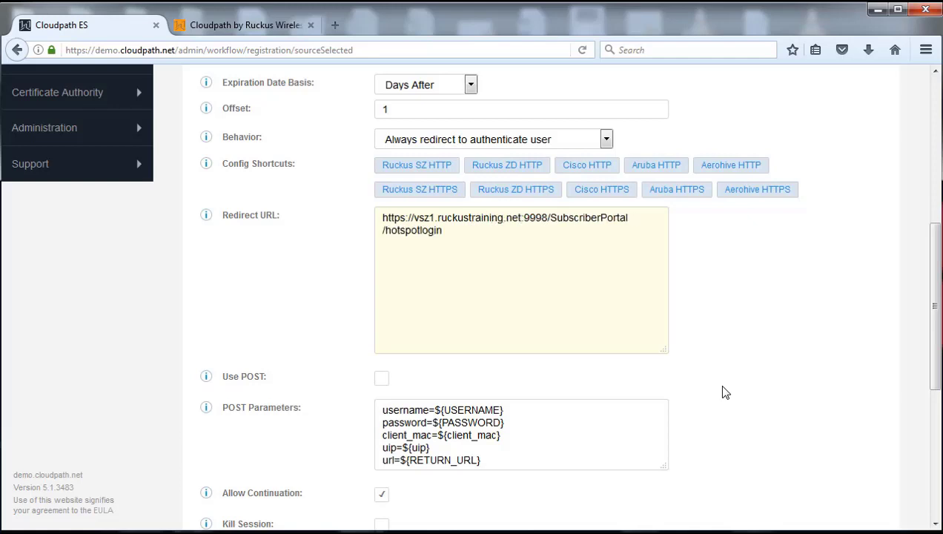
left_click(738, 362)
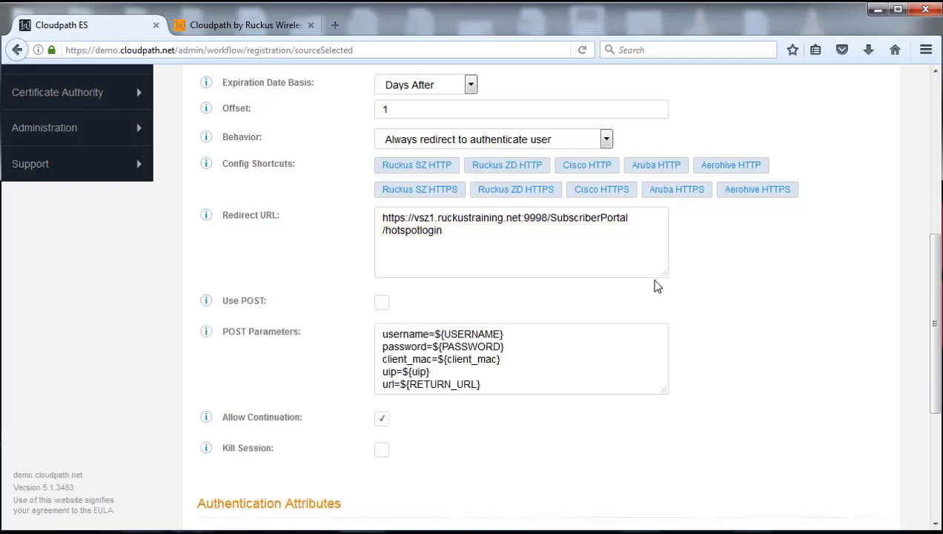
triple_click(407, 224)
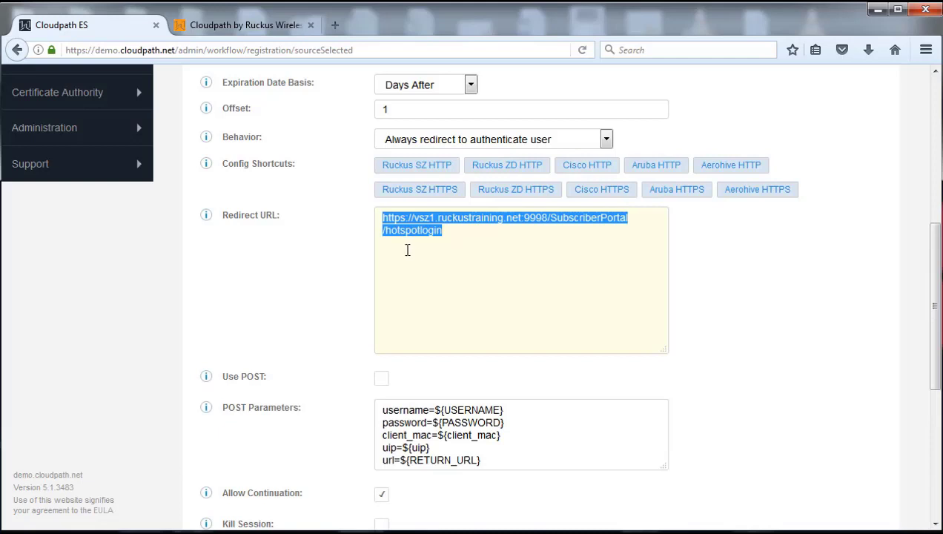
left_click(354, 270)
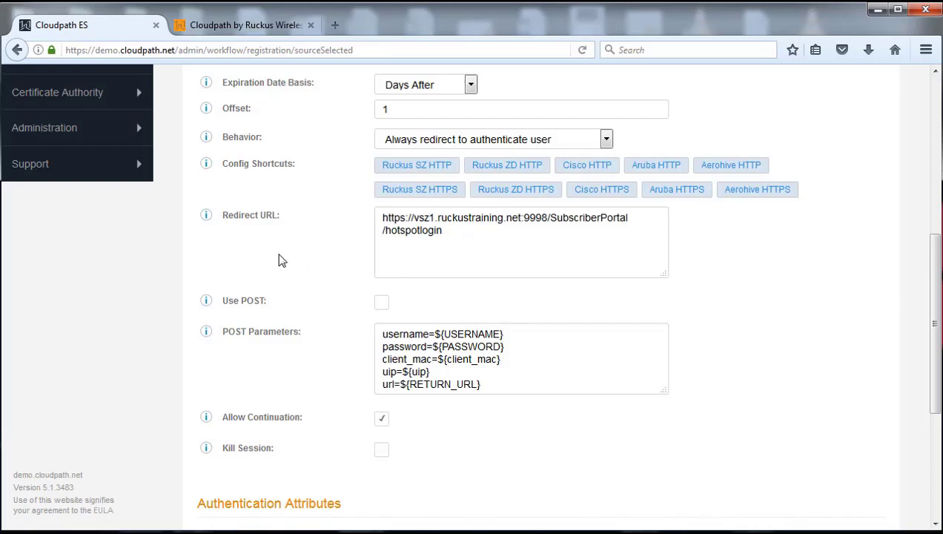
Enable Use POST and Kill Session and disable Allow Continuation for the MAC registration
left_click(382, 304)
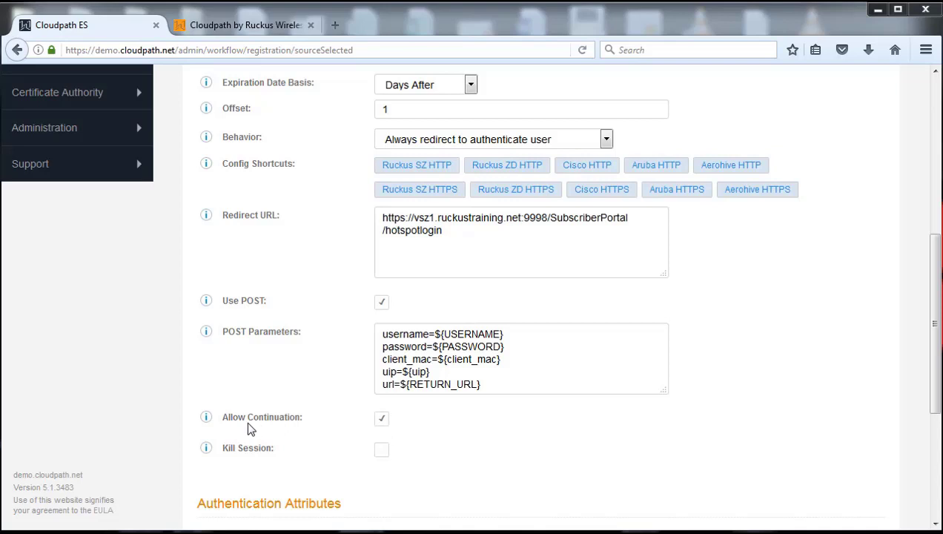
left_click(382, 421)
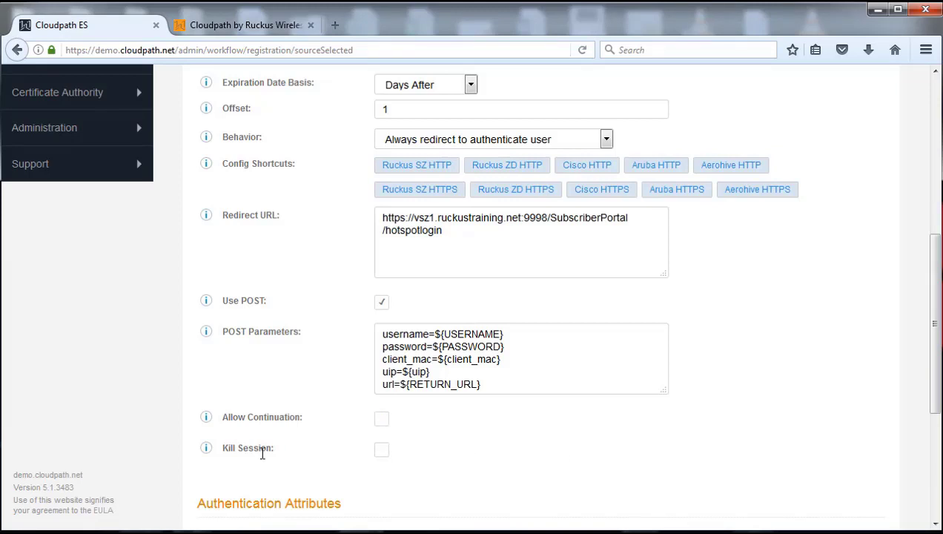
left_click(381, 450)
Review the remaining registration settings and save the MAC registration step in the Guest User branch
left_click_drag(937, 276, 936, 206)
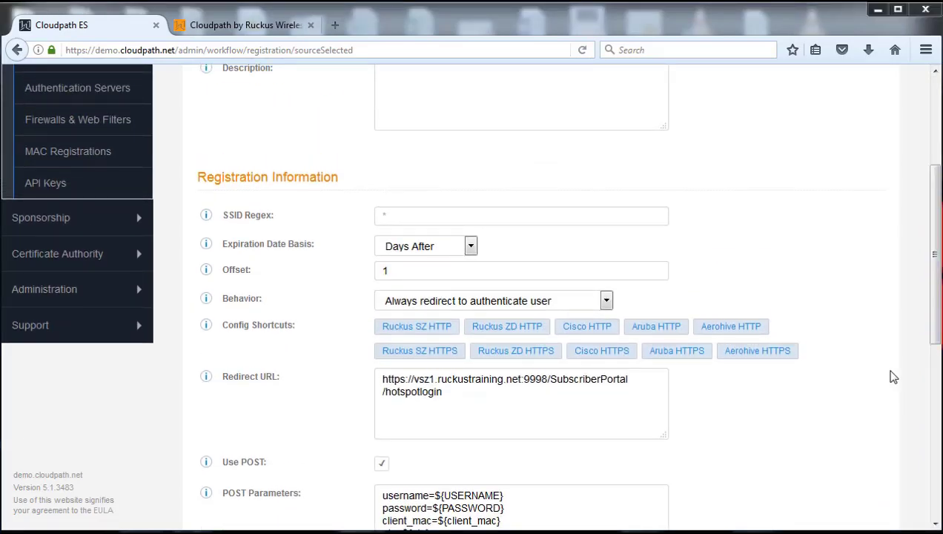
left_click_drag(936, 323, 936, 478)
left_click_drag(936, 411, 936, 167)
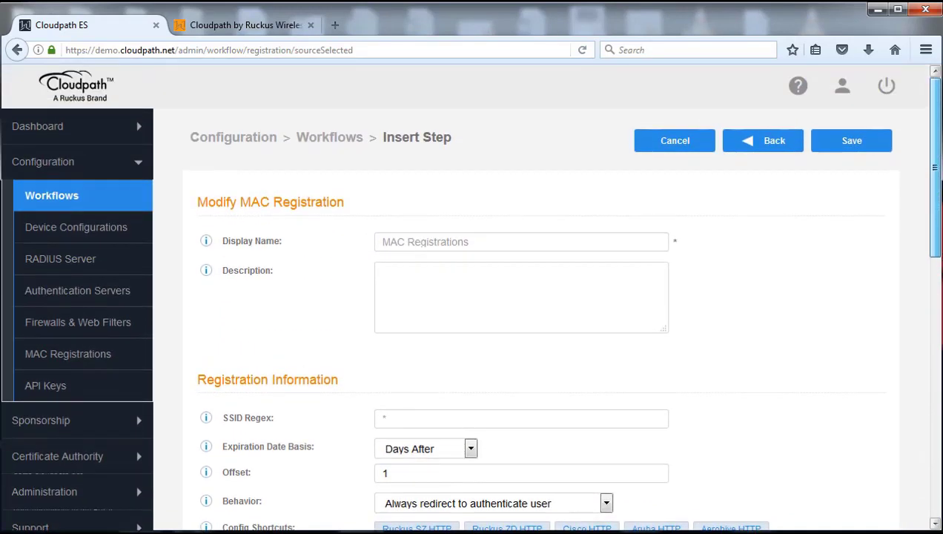
left_click(854, 142)
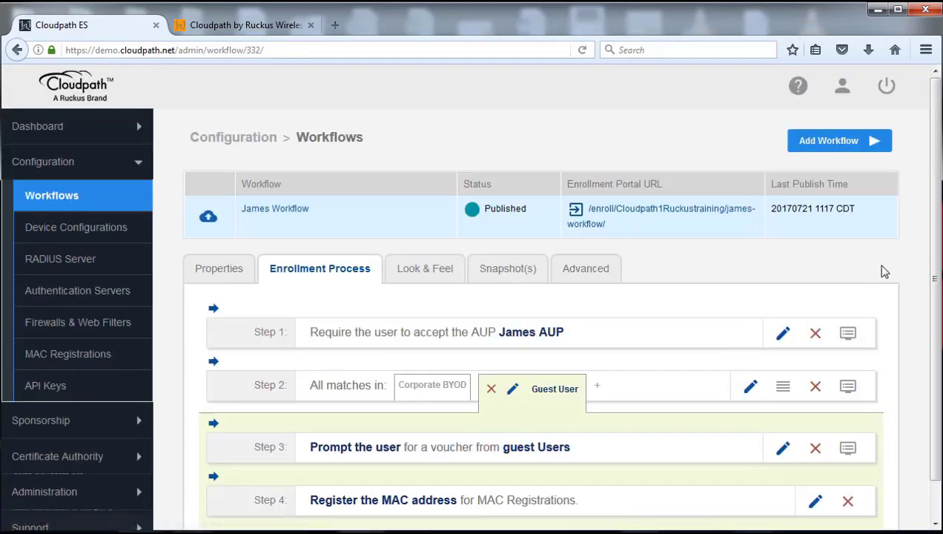
left_click_drag(934, 278, 935, 315)
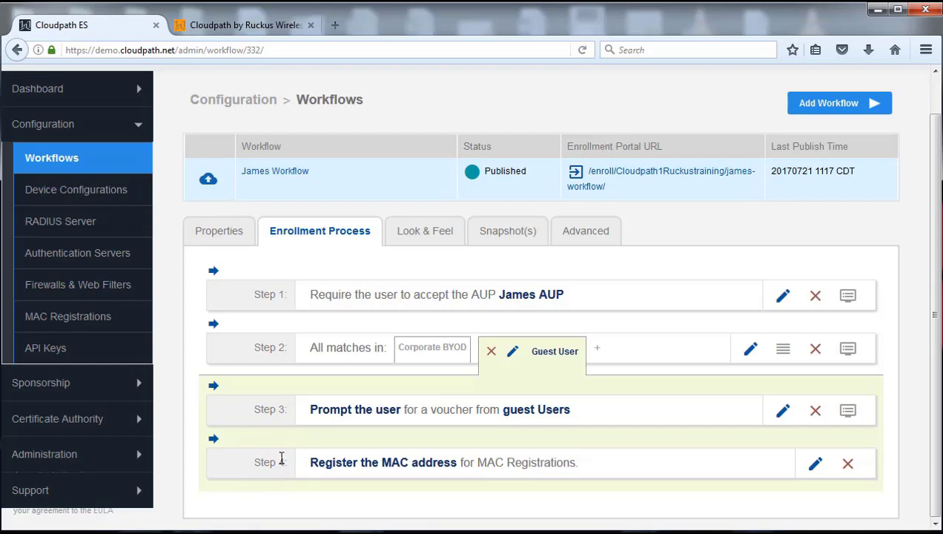
mouse_move(288, 447)
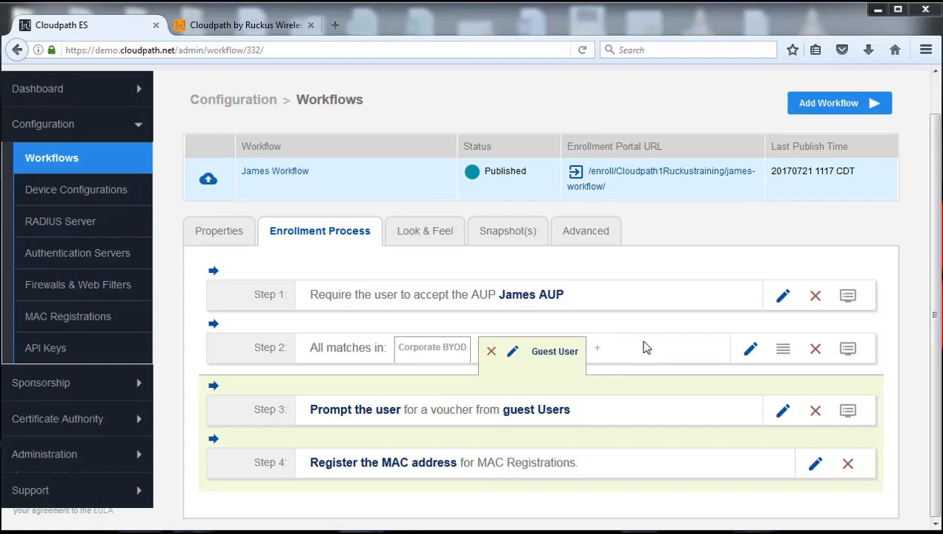
Add a third option with the short name Pre-Register MAC to the Step 2 user split and finish modifying the split
left_click(600, 356)
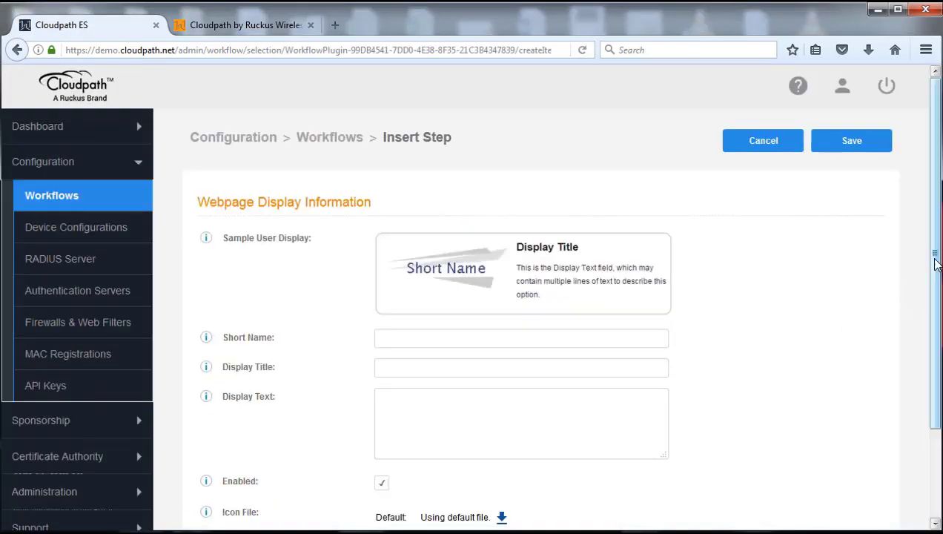
scroll(933, 262, "down", 2)
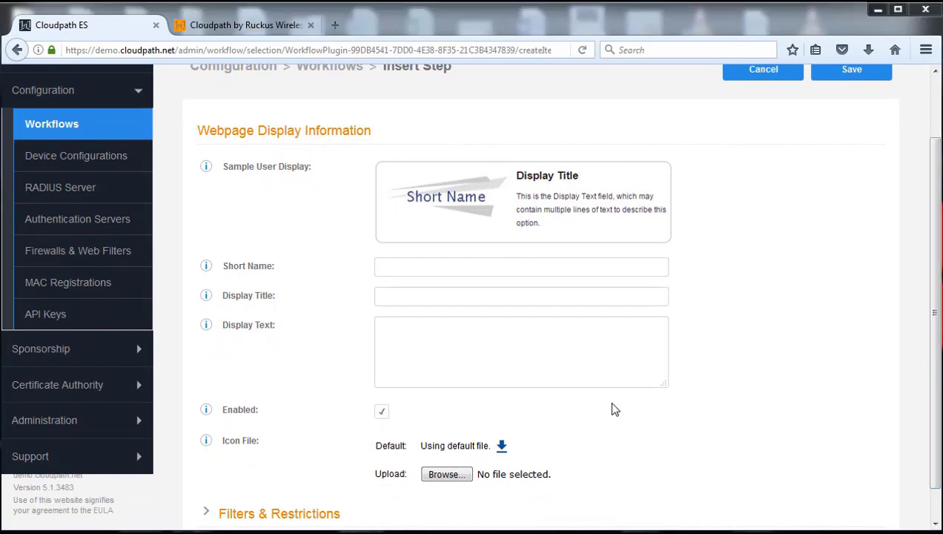
left_click(457, 266)
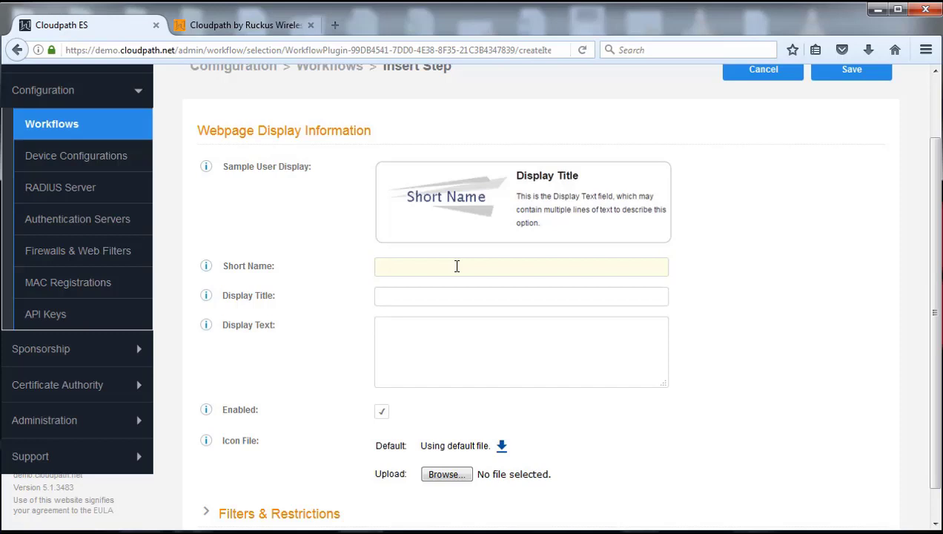
type("Pre-Register MAC")
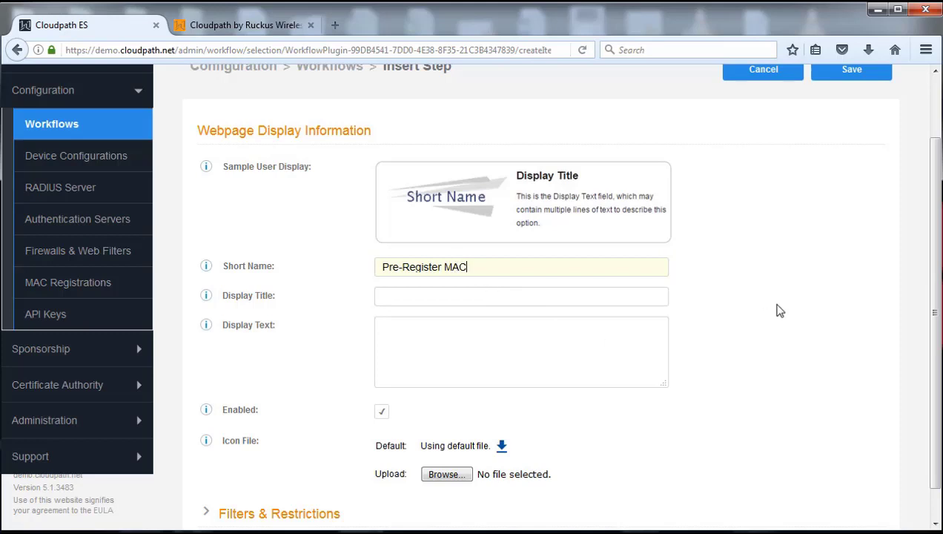
left_click(852, 74)
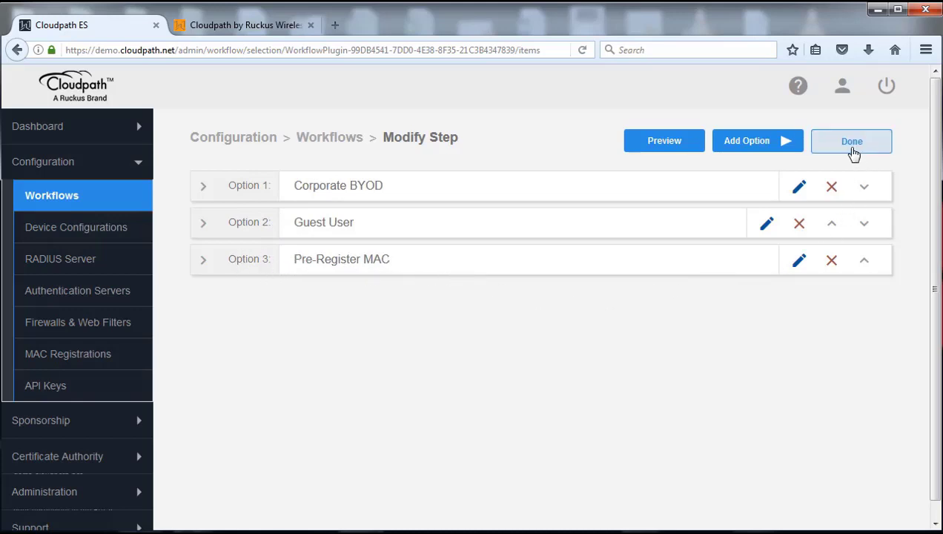
left_click(854, 147)
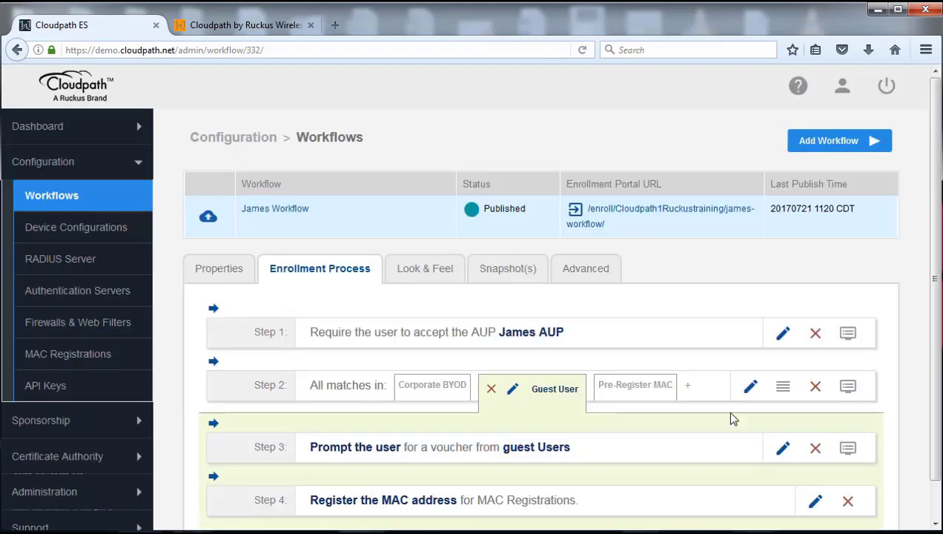
Insert a Register device for MAC-based authentication step in the Pre-Register MAC branch, using a new registration configuration
left_click(626, 387)
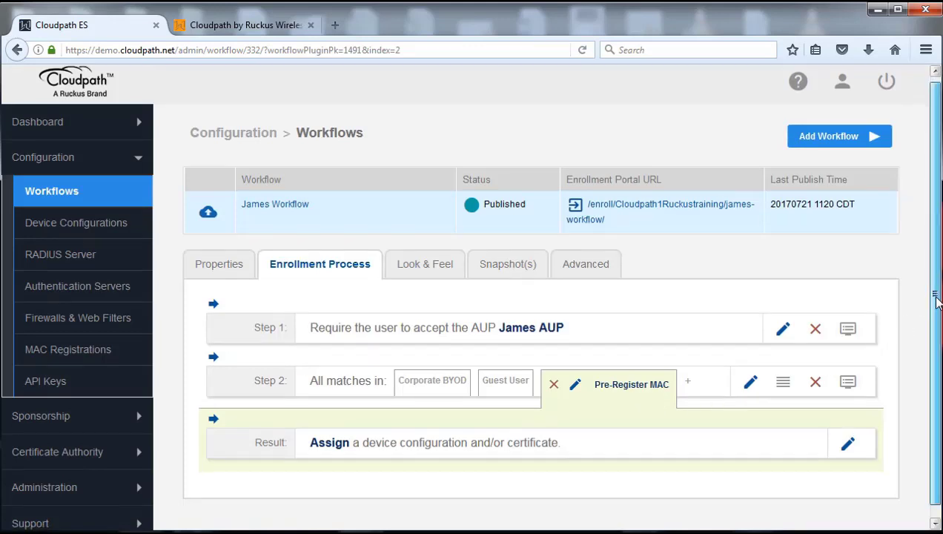
left_click_drag(933, 299, 933, 315)
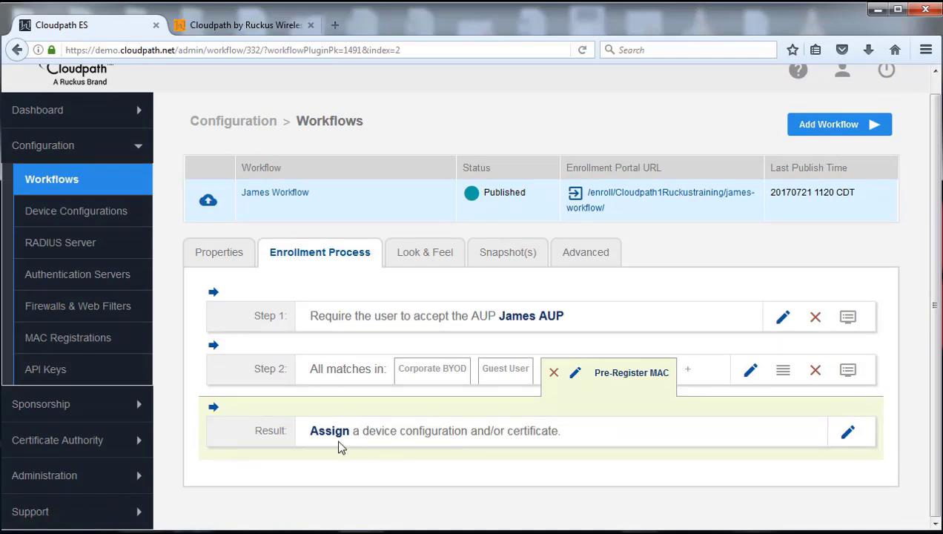
left_click(253, 408)
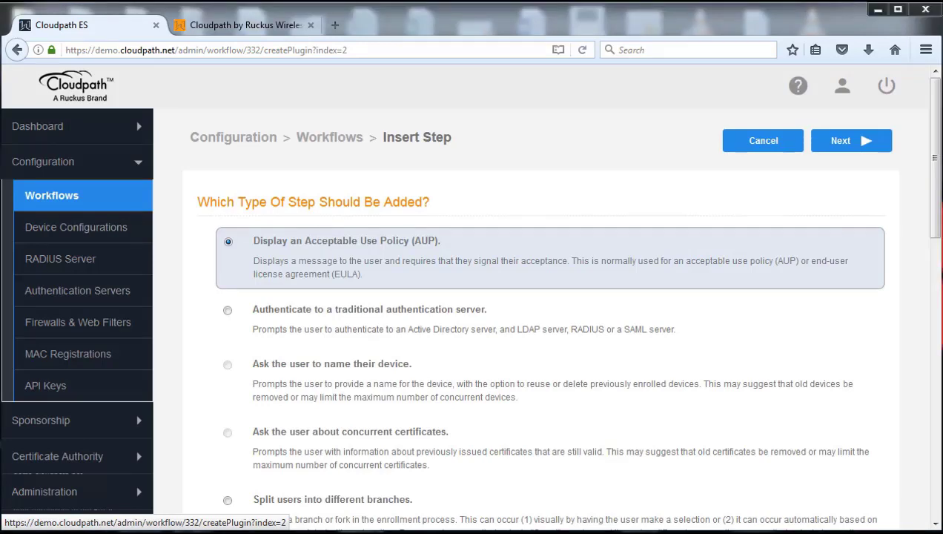
left_click_drag(935, 166, 937, 376)
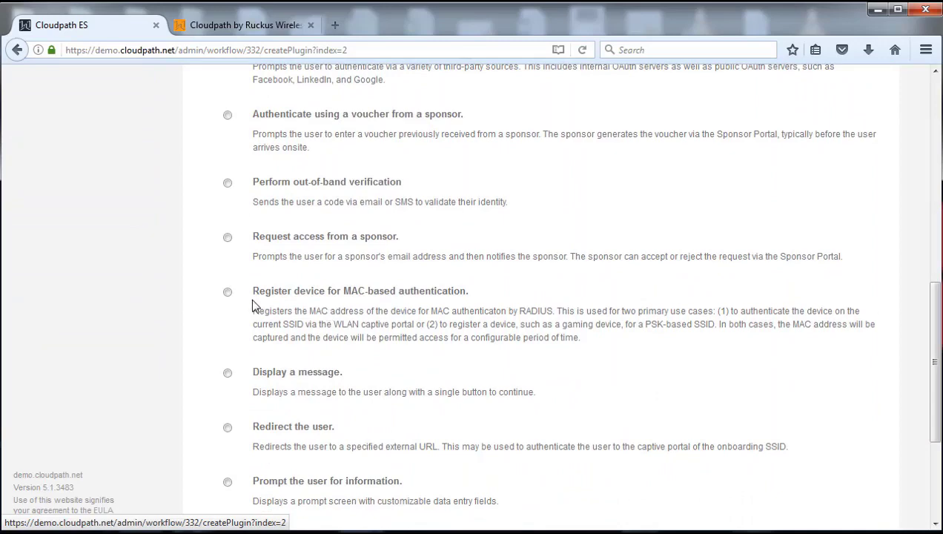
left_click(228, 291)
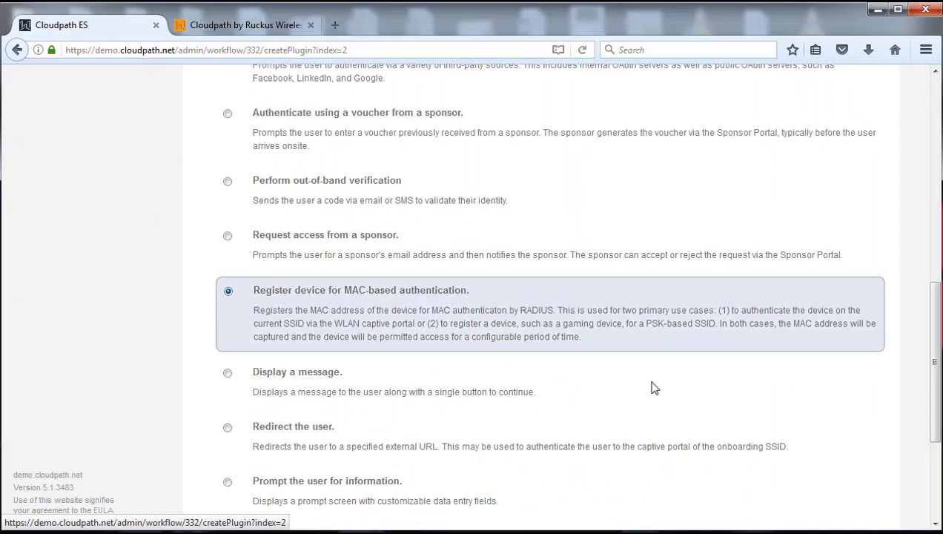
scroll(668, 384, "up", 7)
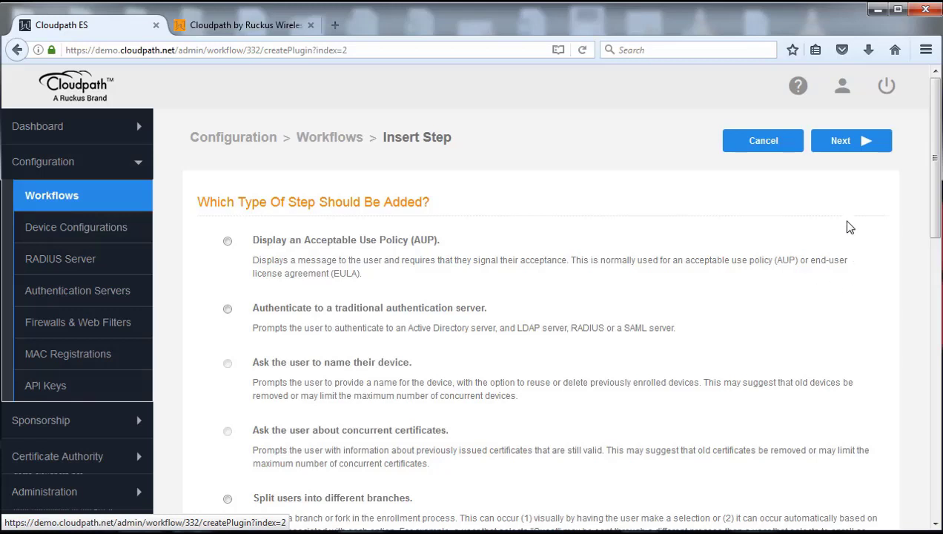
left_click(845, 146)
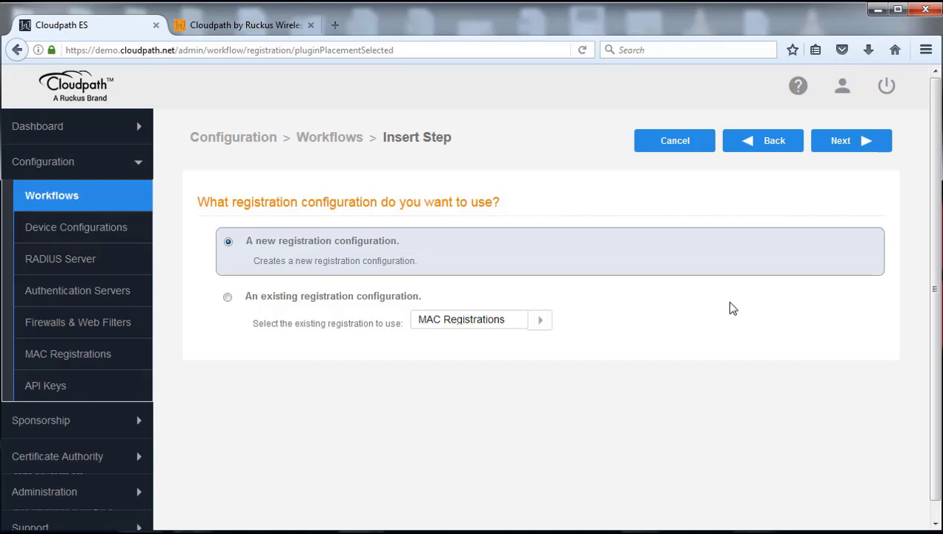
left_click(854, 144)
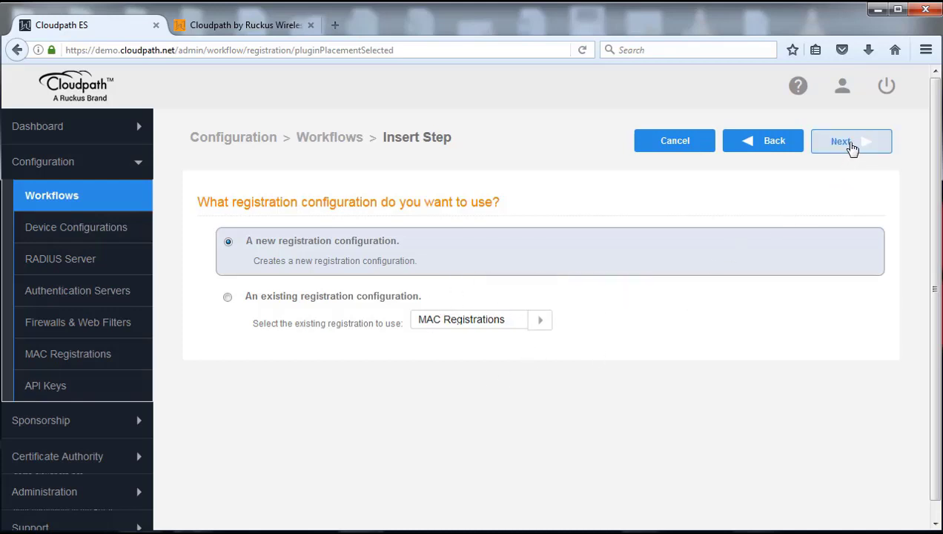
left_click(847, 149)
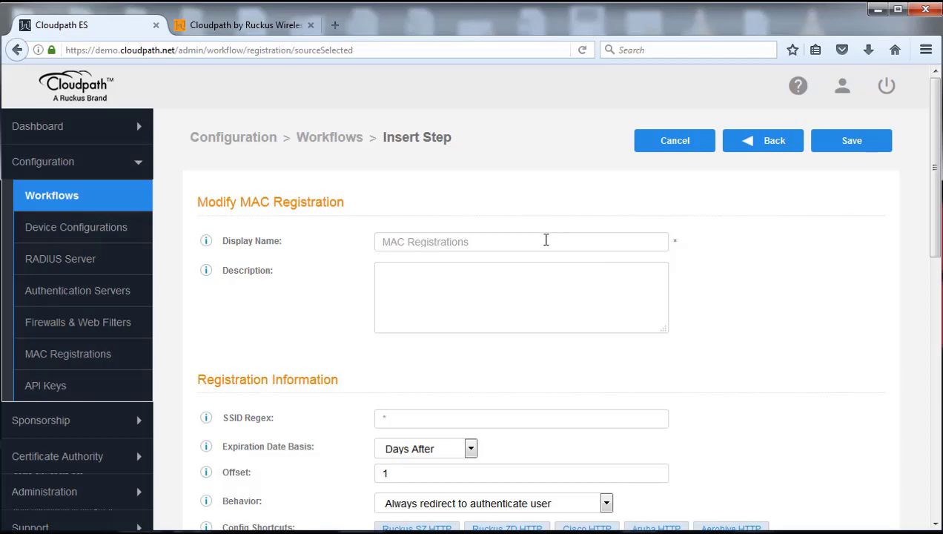
Enter Pre-Registered-MAC as the display name of the new MAC registration
triple_click(546, 240)
type("P")
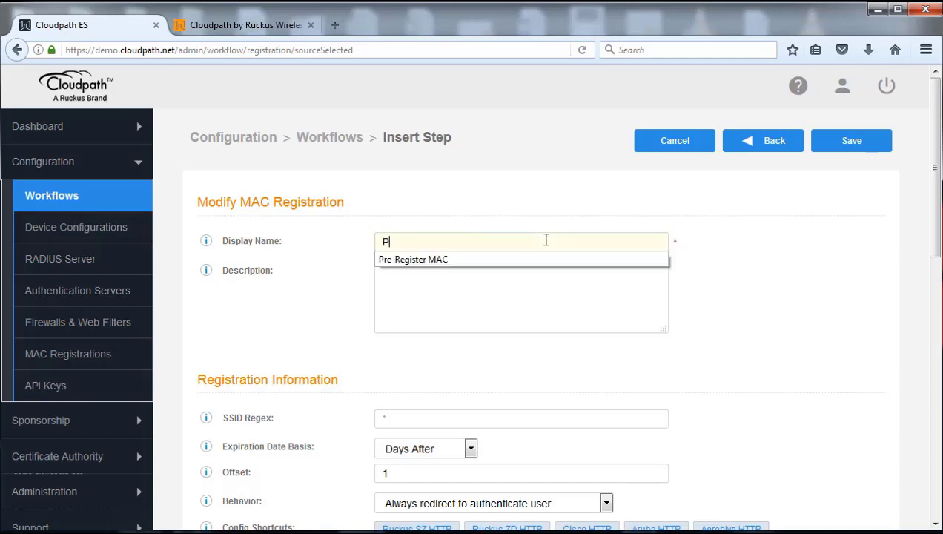
type("re-Registered")
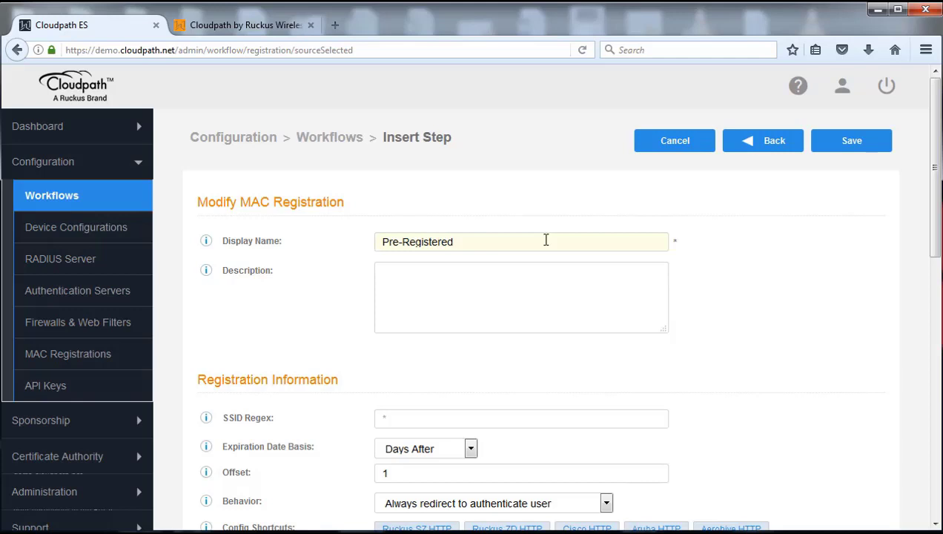
type("-MAC")
left_click(749, 398)
Set the registration behavior to Always prompt the user
scroll(764, 404, "down", 3)
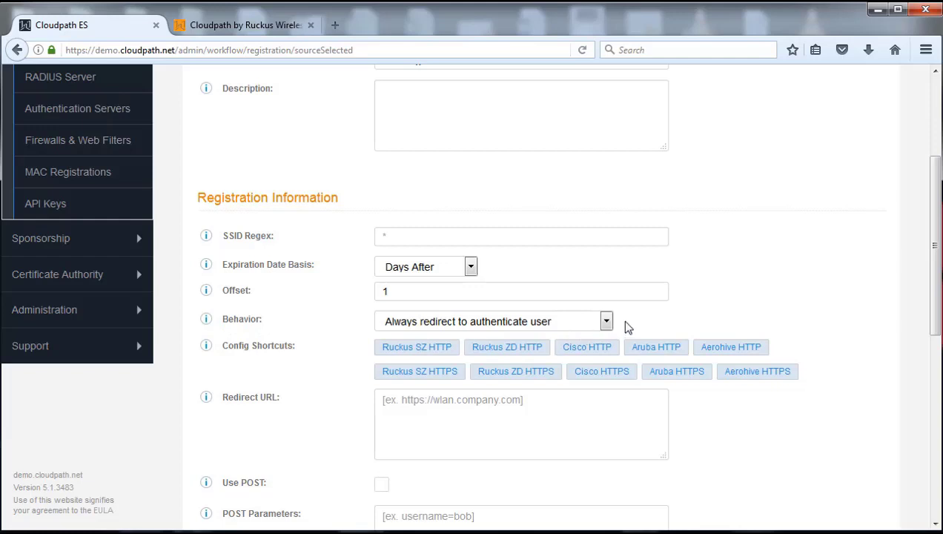
left_click(606, 322)
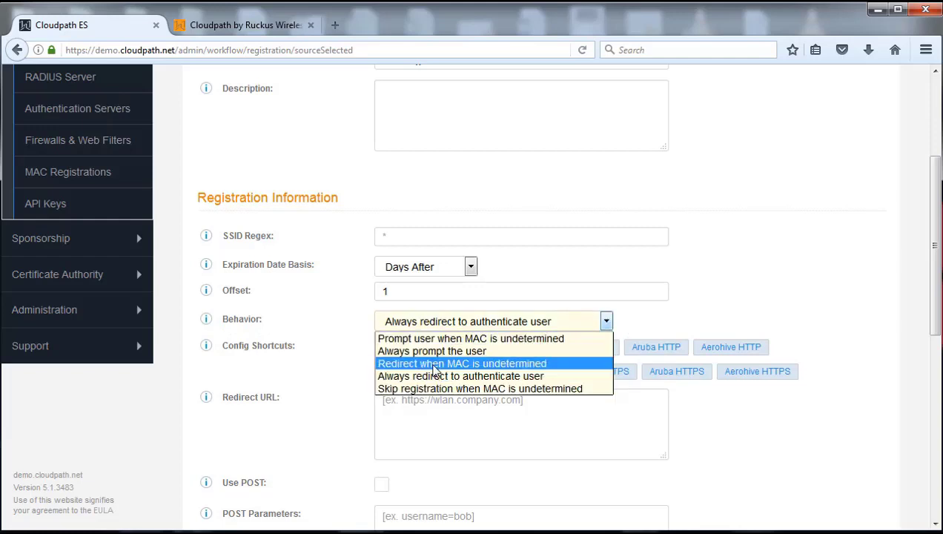
left_click(433, 351)
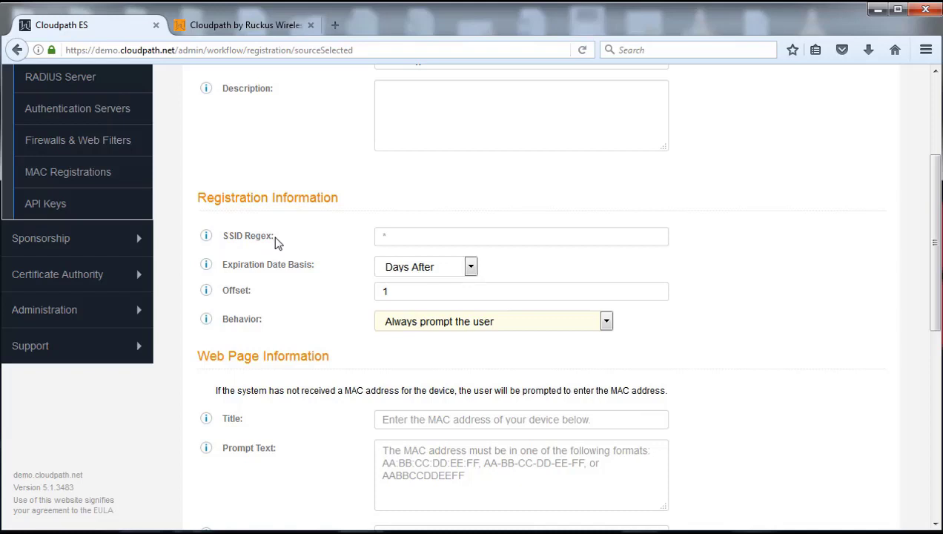
Set the SSID Regex to james-gamining and save the MAC registration step
double_click(398, 236)
type("mes-gamining")
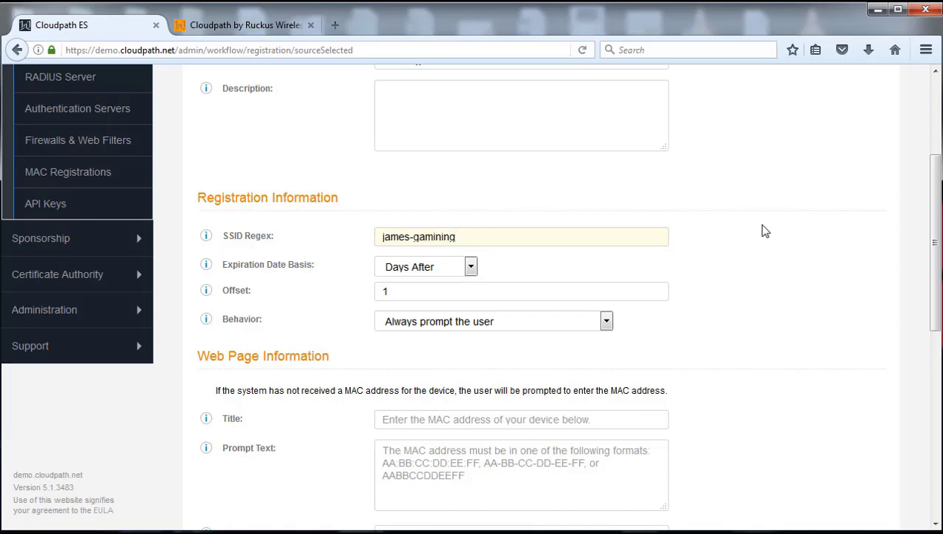
left_click_drag(489, 236, 374, 234)
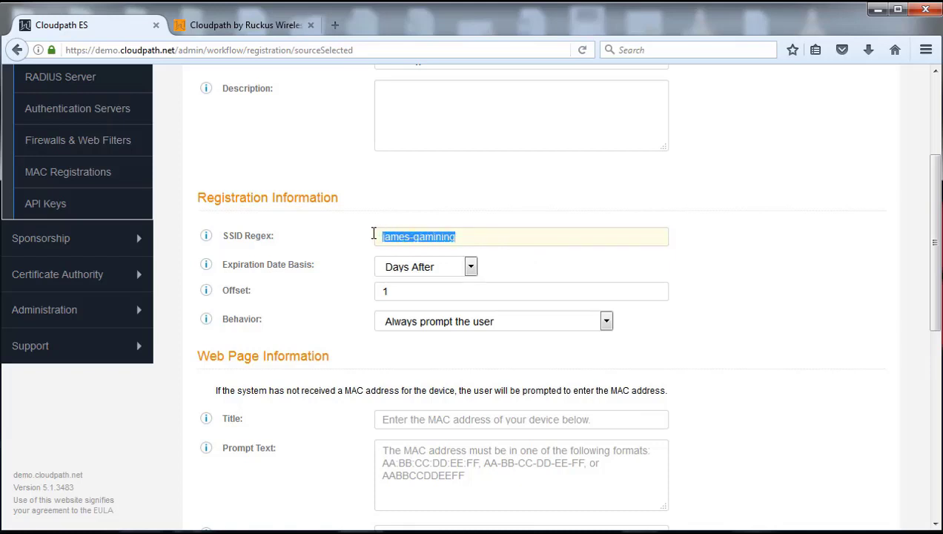
left_click(782, 282)
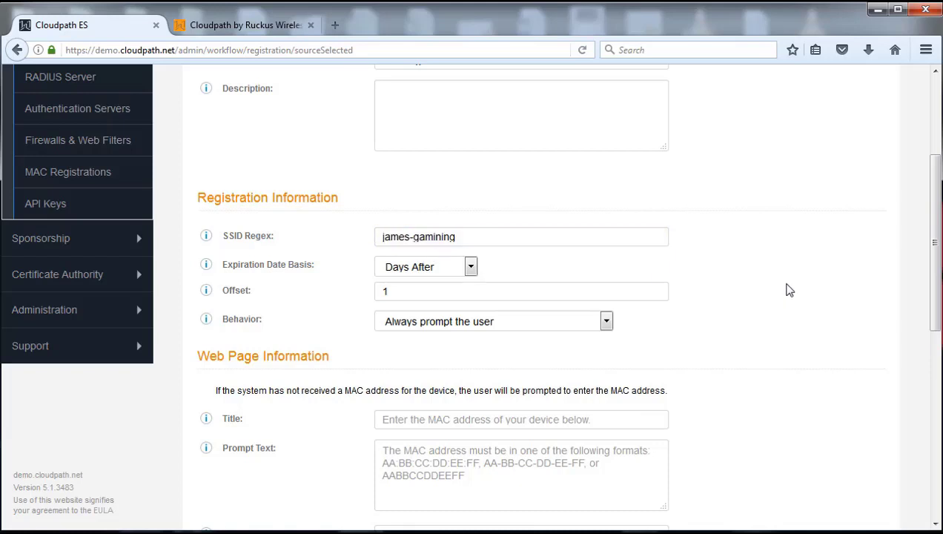
left_click_drag(935, 253, 939, 152)
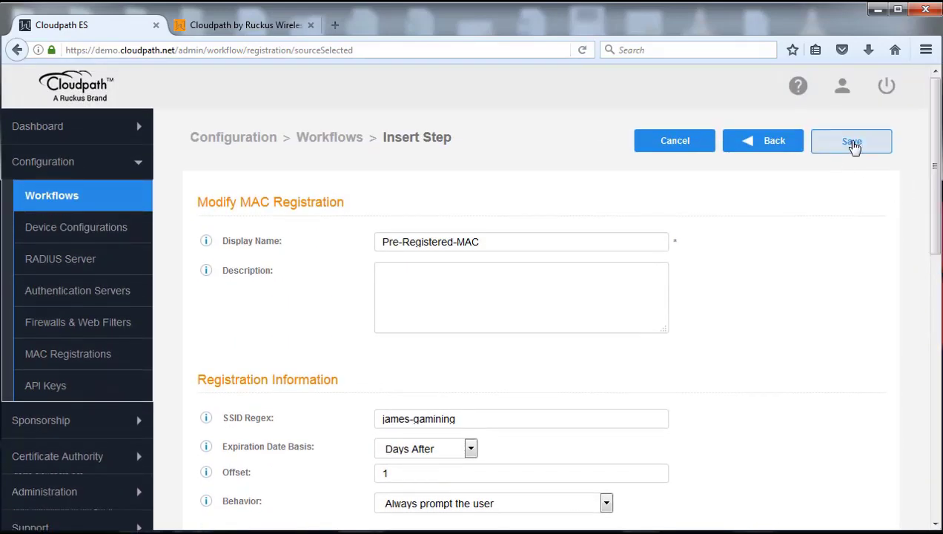
left_click(853, 144)
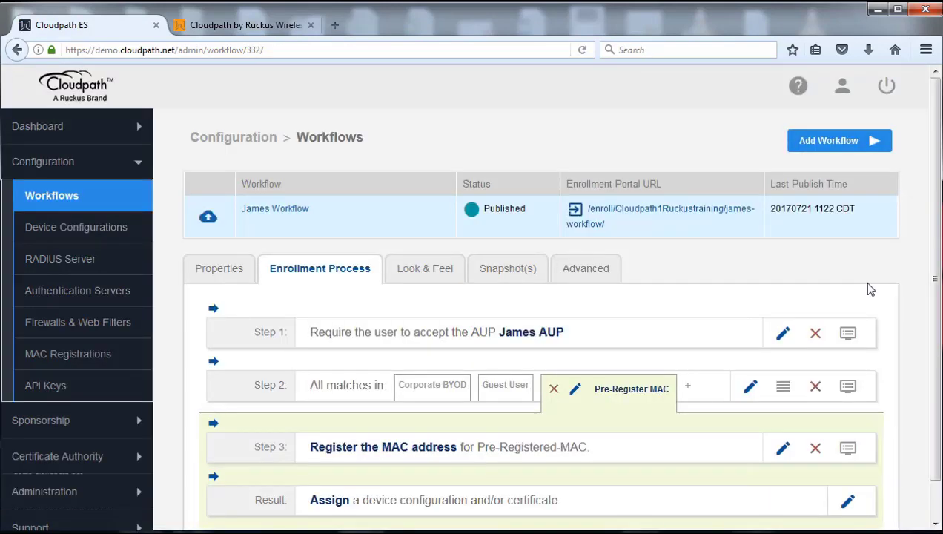
scroll(630, 428, "down", 1)
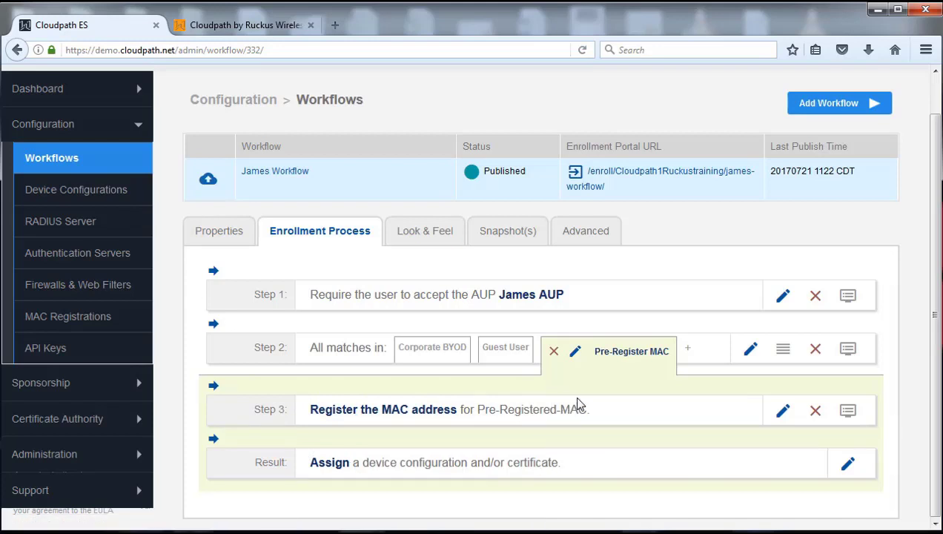
left_click(784, 410)
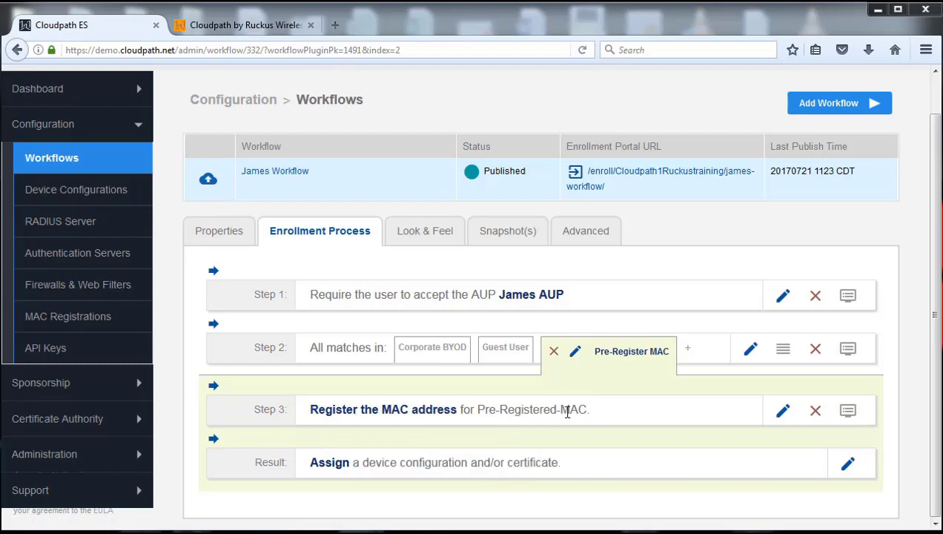
Insert a Display a message step after the MAC registration in the Pre-Register MAC branch, using a new message from a standard template
mouse_move(226, 436)
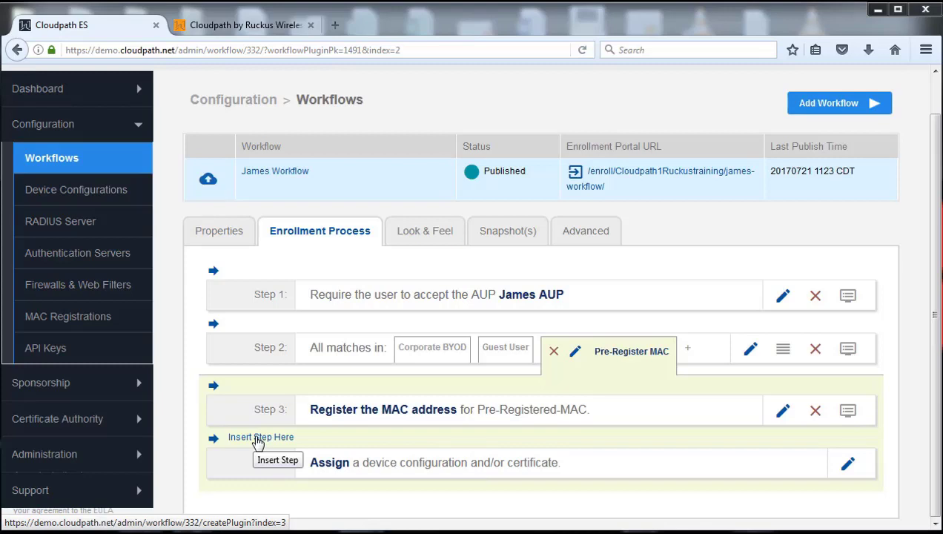
left_click(257, 440)
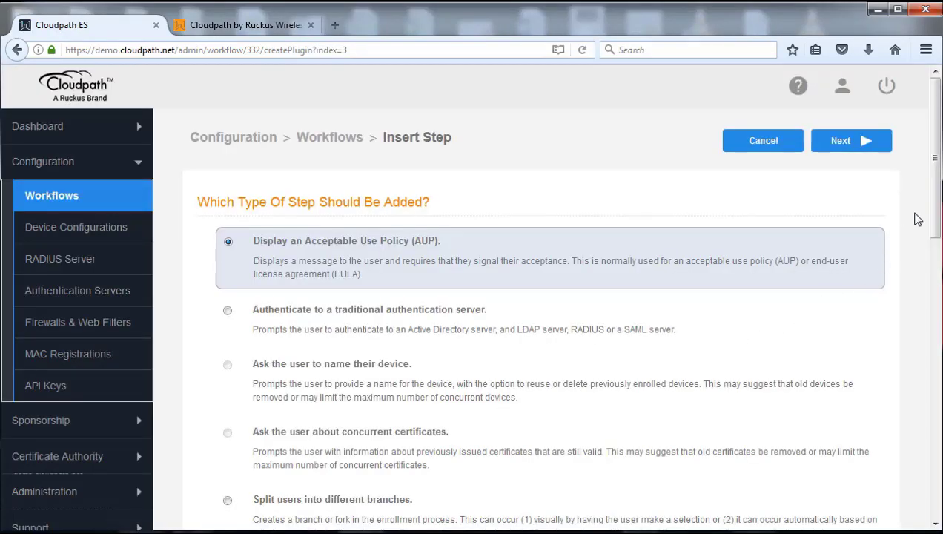
left_click_drag(933, 222, 911, 462)
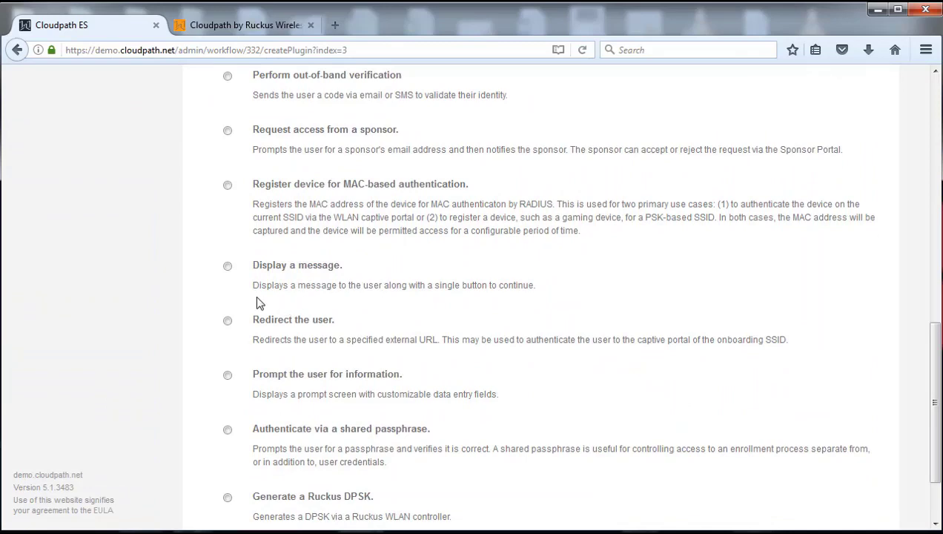
left_click(234, 271)
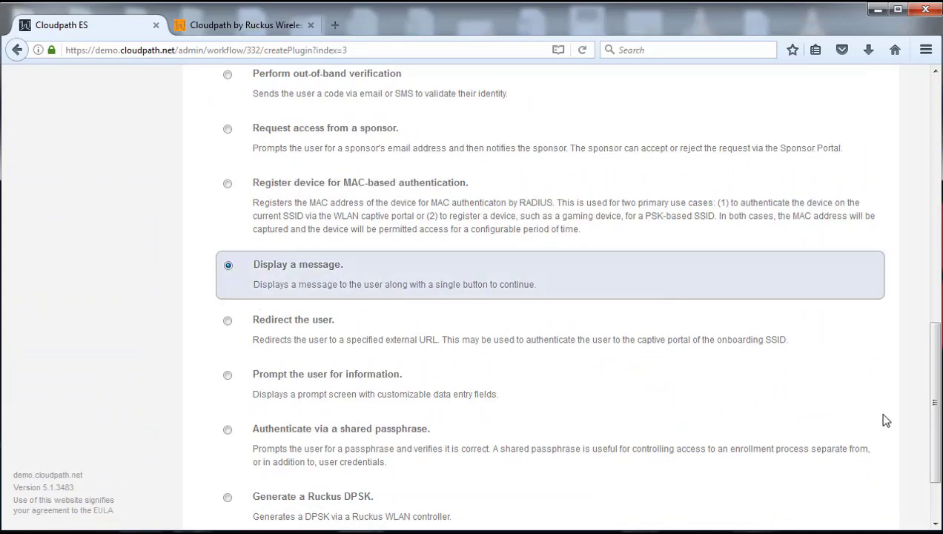
left_click_drag(931, 419, 939, 164)
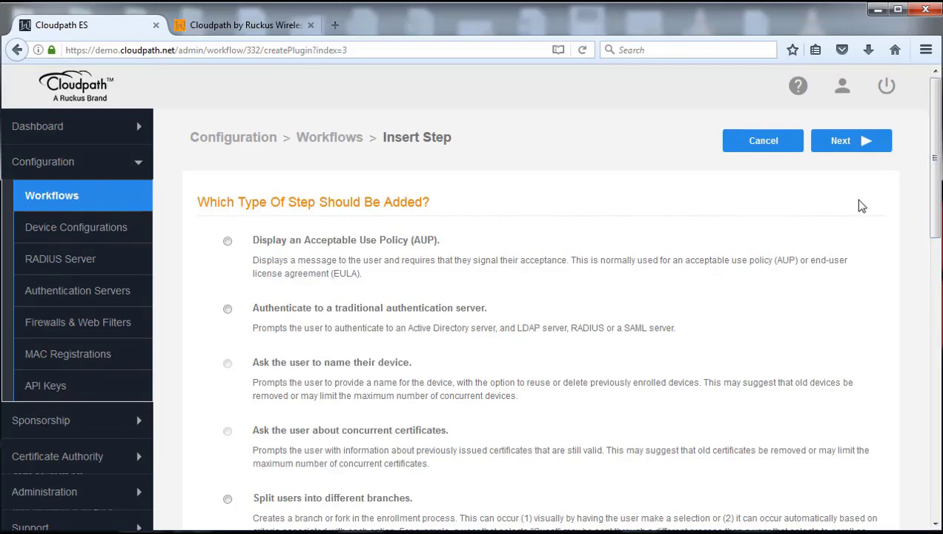
left_click(838, 141)
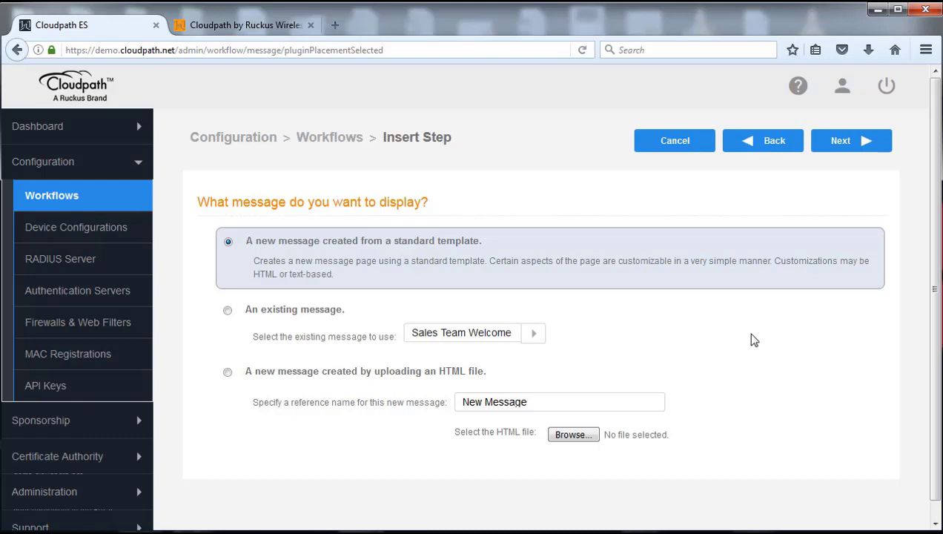
left_click(845, 149)
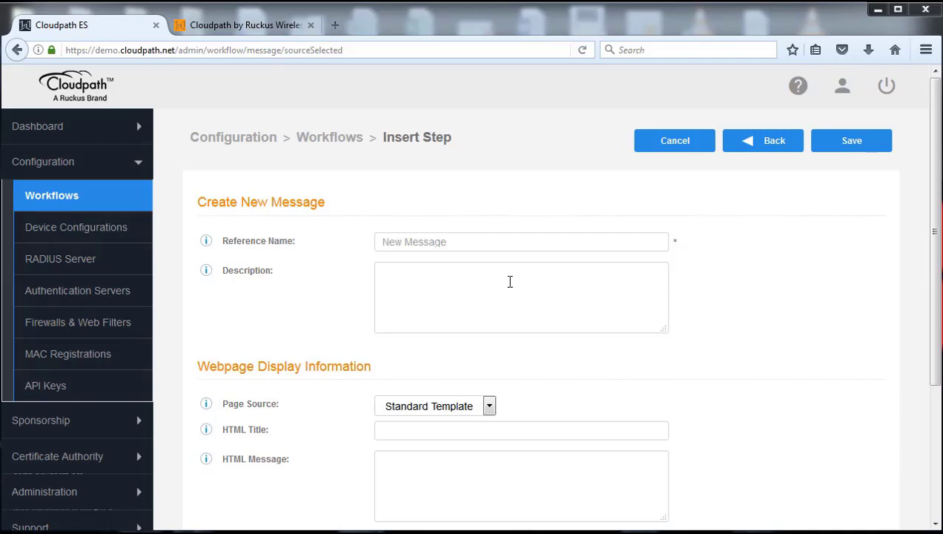
Set the new message's reference name to Registration Success of MAC and its HTML title to Hardware Registration
left_click(431, 241)
type("Re")
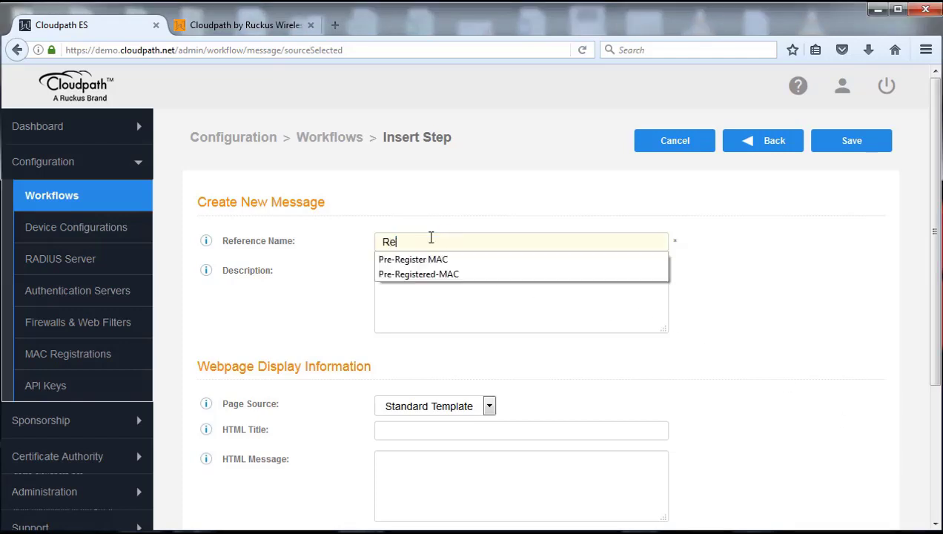
type("qistrat")
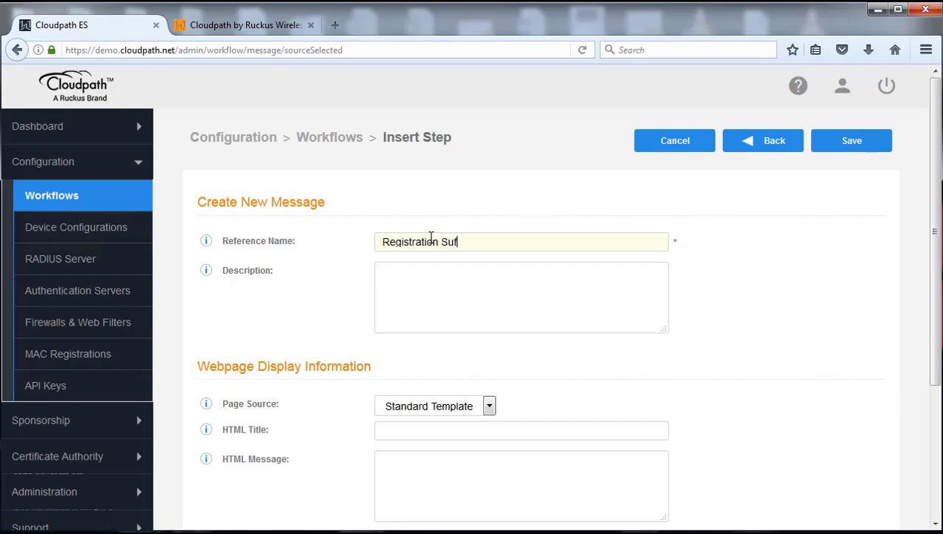
type("ion Success of MAC")
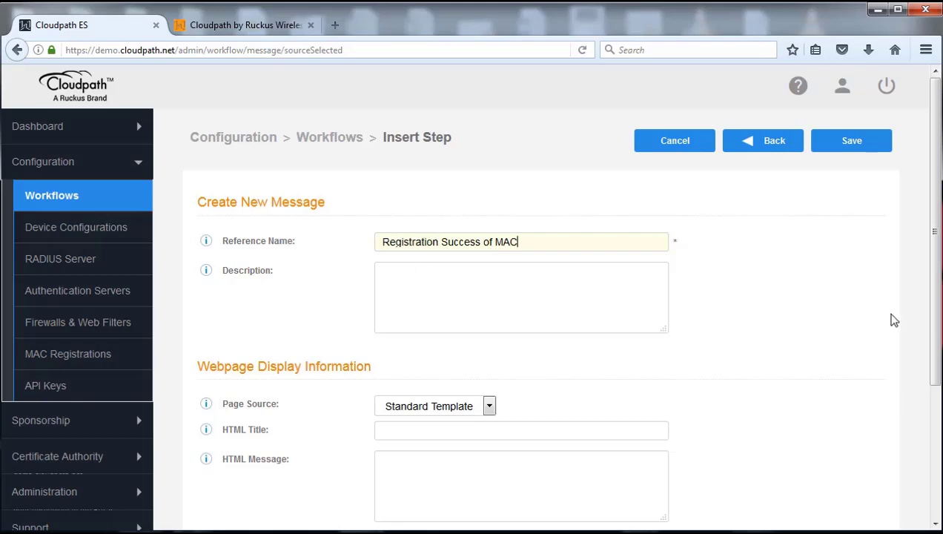
left_click_drag(934, 267, 939, 400)
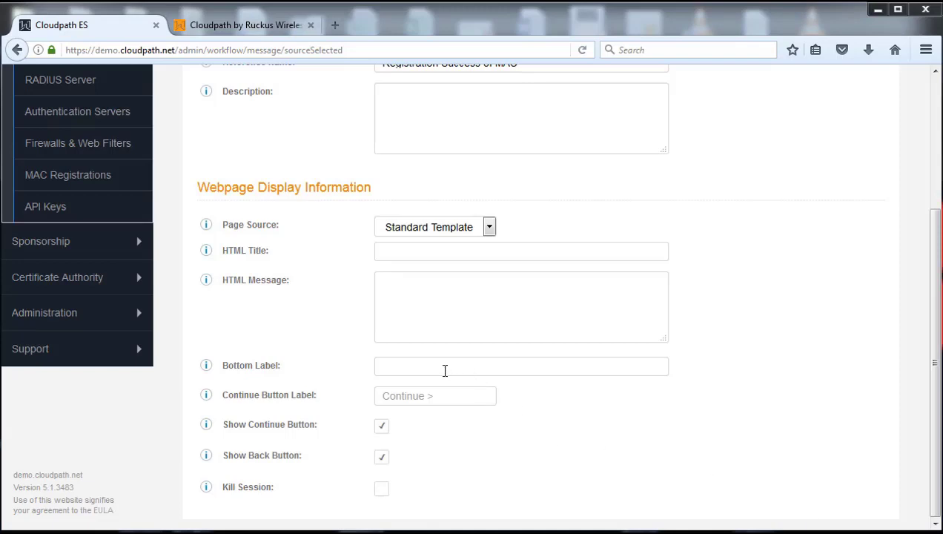
left_click(407, 249)
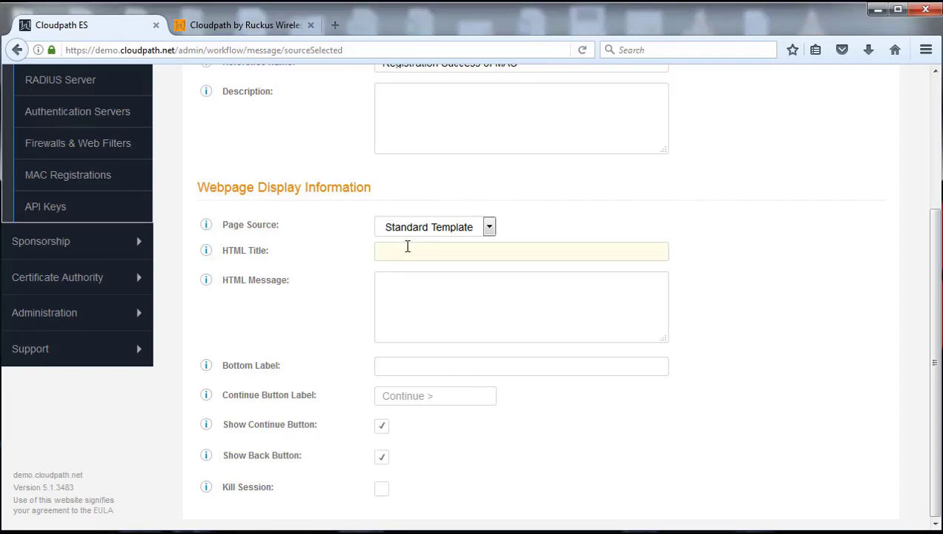
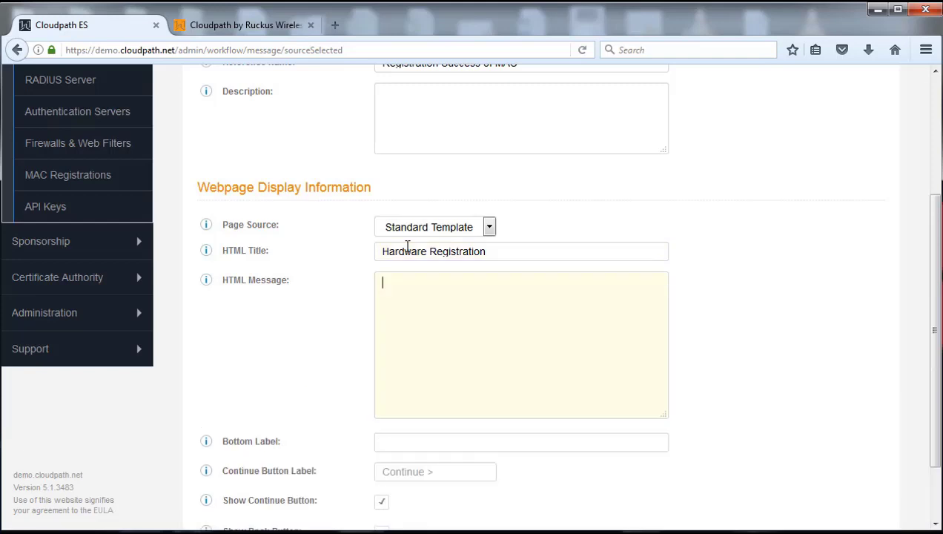
Enter "The davice hardware has successfully been registered." as the first sentence of the HTML message
type("the")
key("BackSpace")
key("BackSpace")
key("BackSpace")
key("BackSpace")
type("The davice ha")
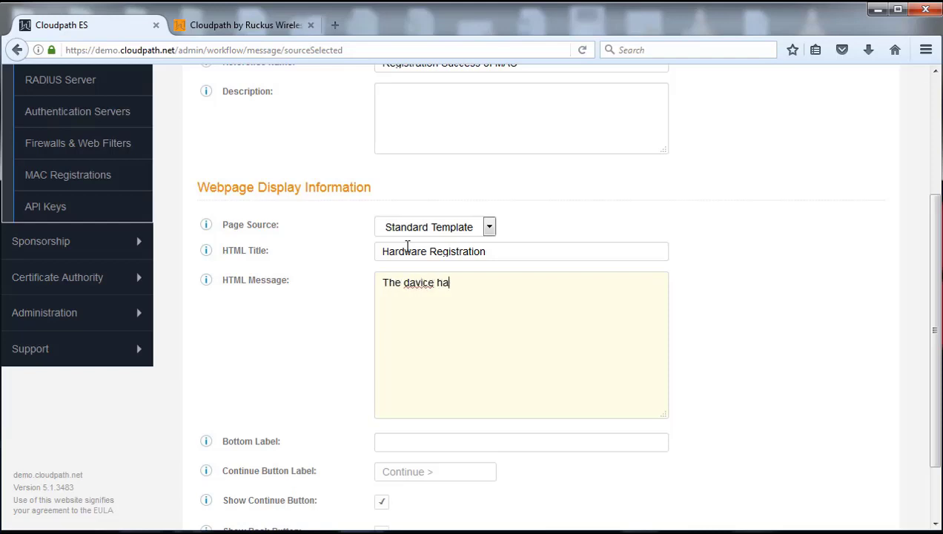
type("rdware has succe")
type("ssfully")
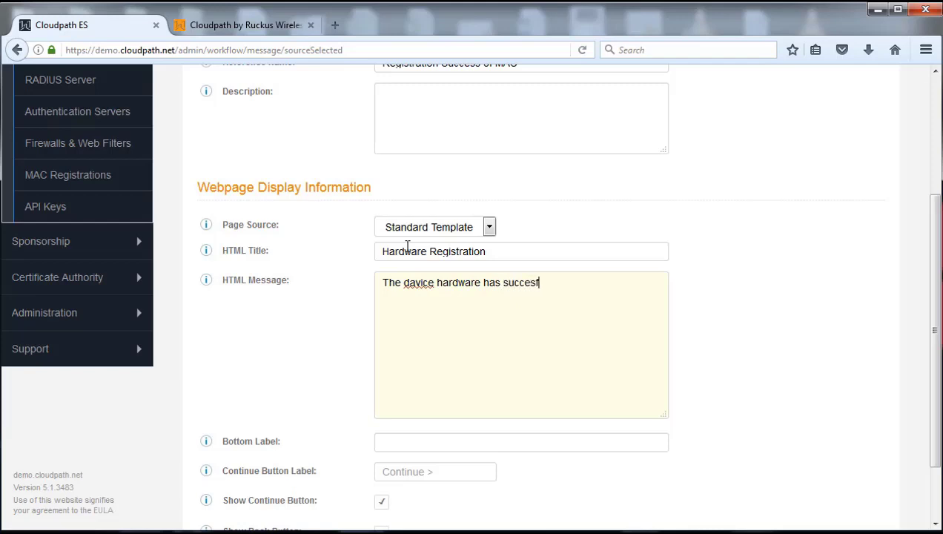
type(" been registere")
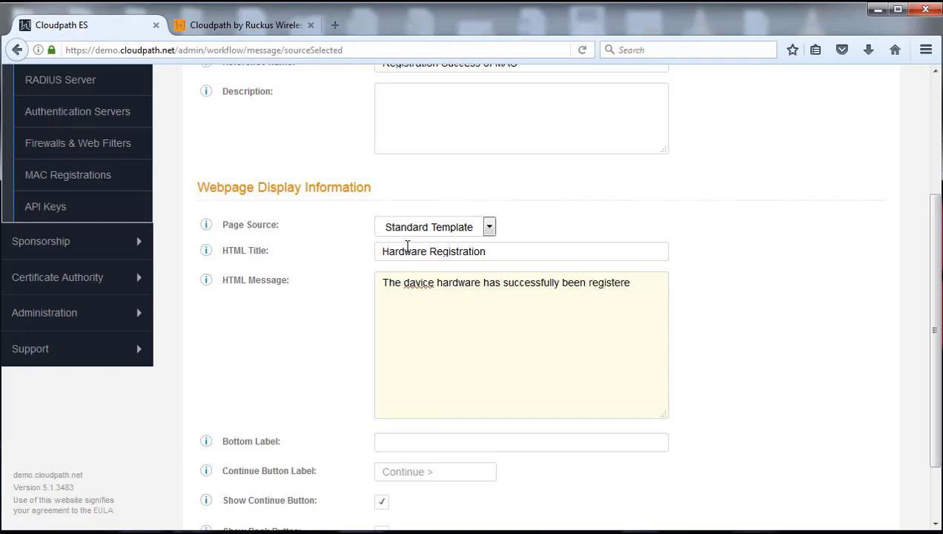
type("d. ")
Continue the HTML message with the sentence "Please connect the device to the james-gaming WLAN."
type("Ple")
type("ase ")
type("connect the d")
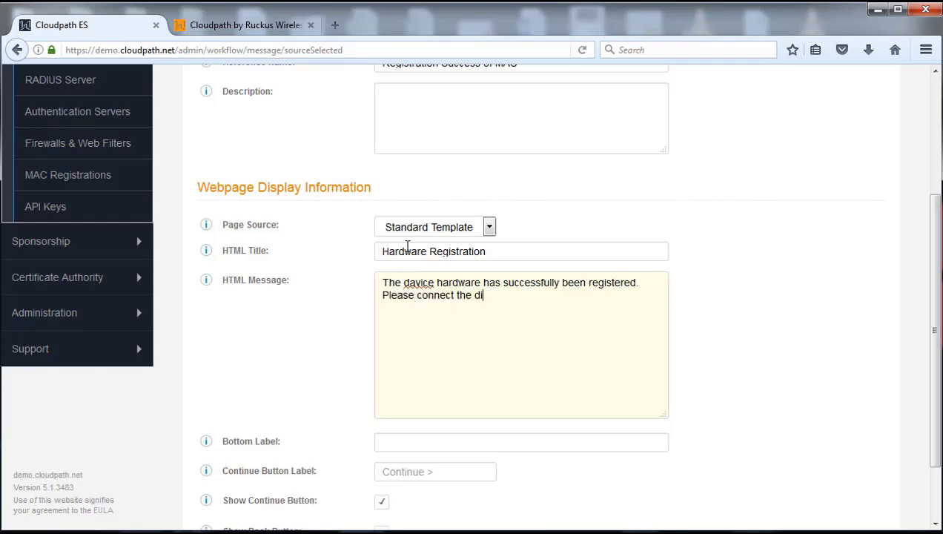
type("evice to the gaming")
key("BackSpace")
key("BackSpace")
key("BackSpace")
key("BackSpace")
key("BackSpace")
key("BackSpace")
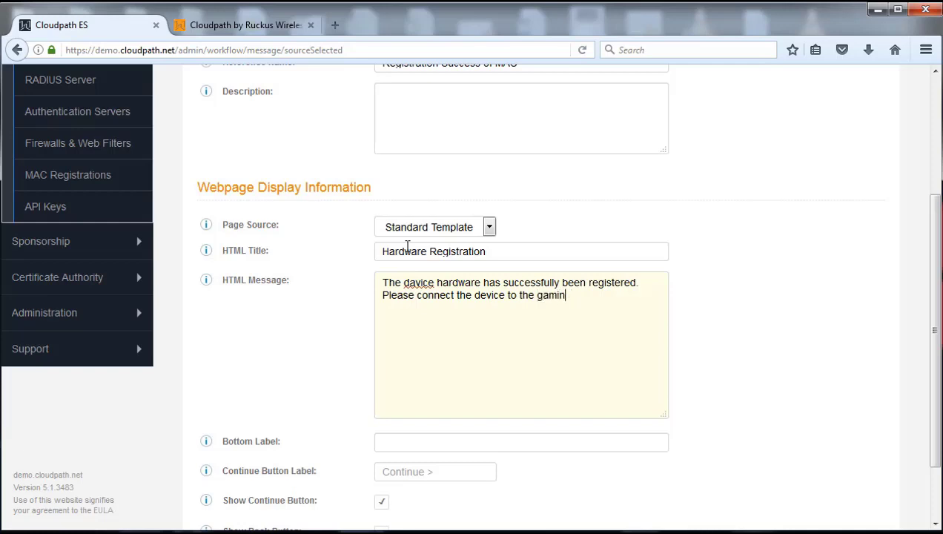
type("james-gamin")
type("g")
key("BackSpace")
type("g WLAN")
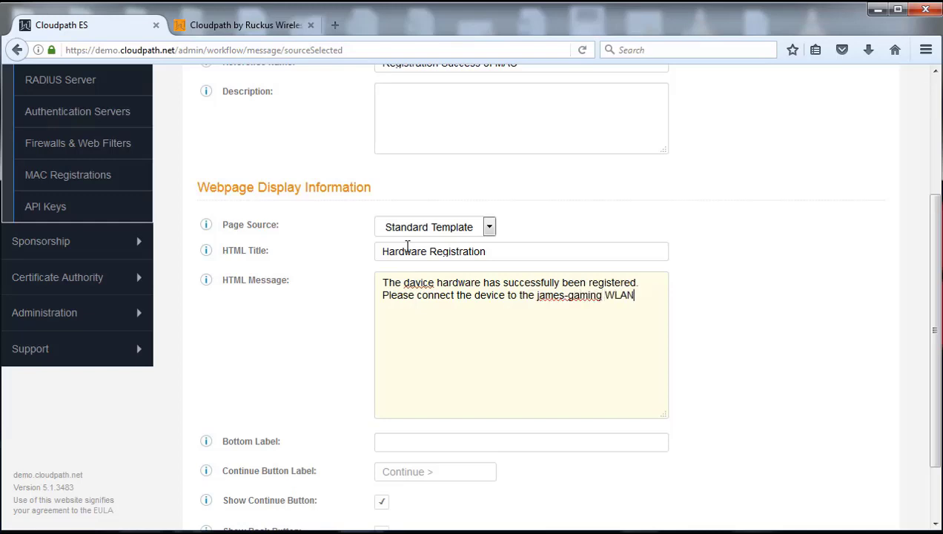
type(".")
Correct the misspelled word "davice" to "device" in the HTML message's first sentence
left_click(416, 283)
key("BackSpace")
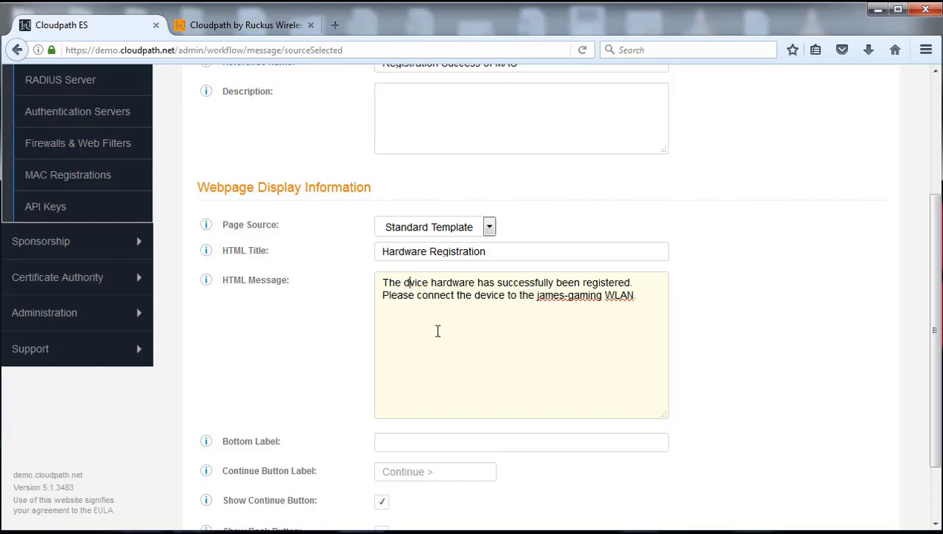
type("e")
left_click(521, 331)
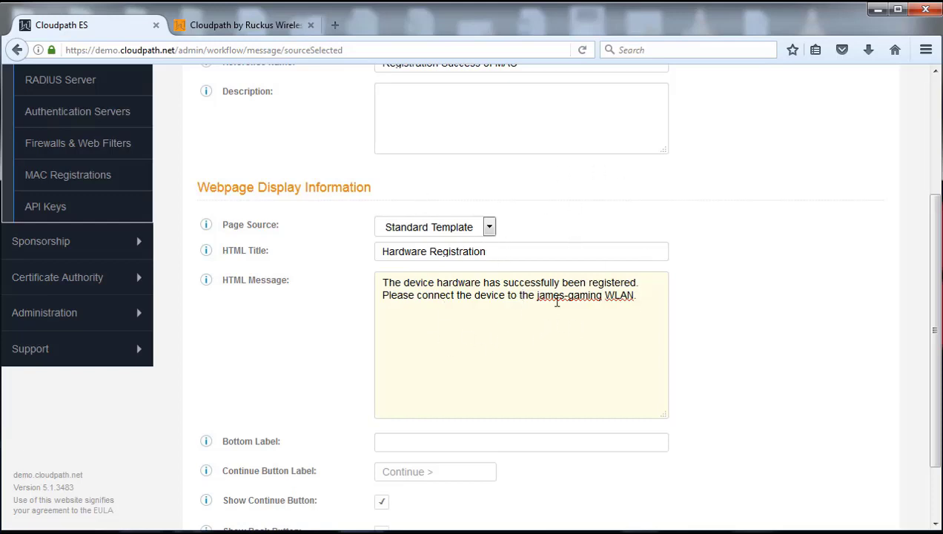
Disable Show Back Button for the message and save the message step
scroll(929, 334, "down", 2)
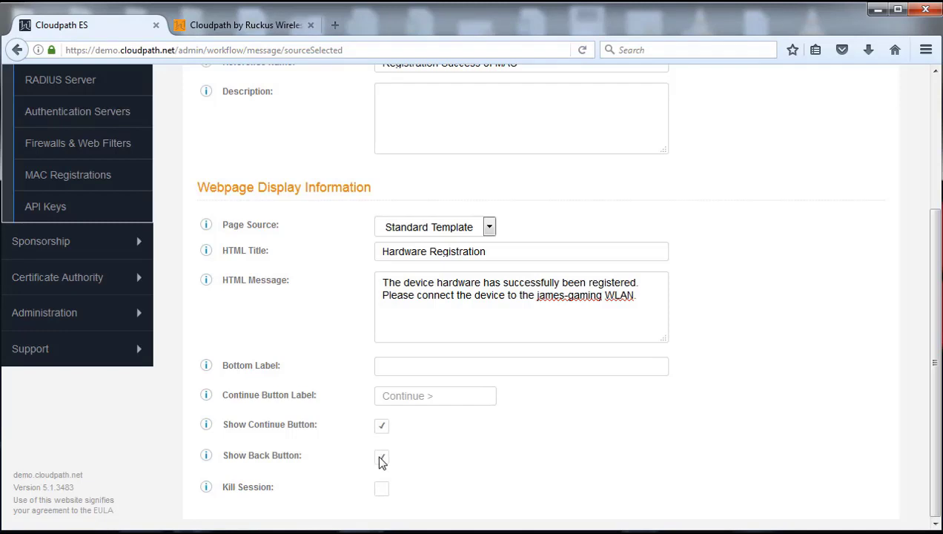
left_click(380, 459)
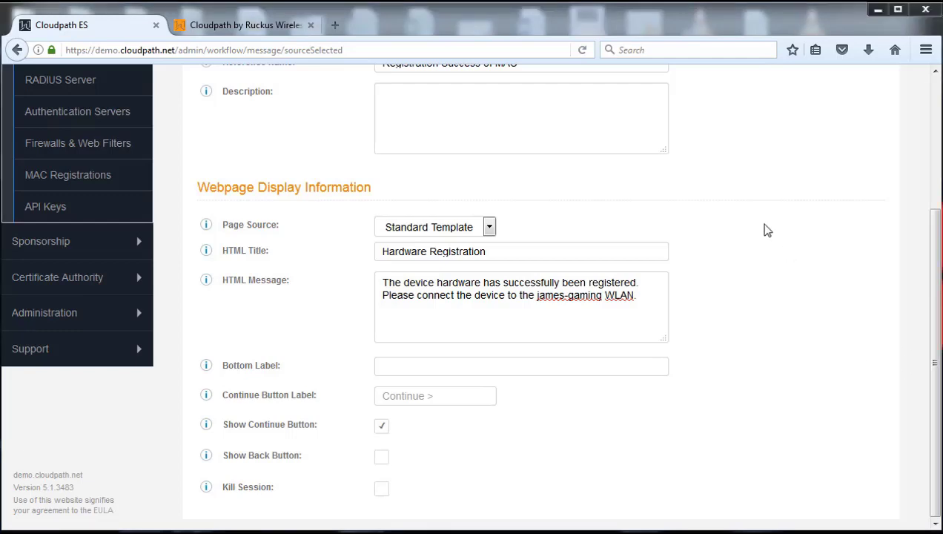
left_click_drag(937, 329, 914, 151)
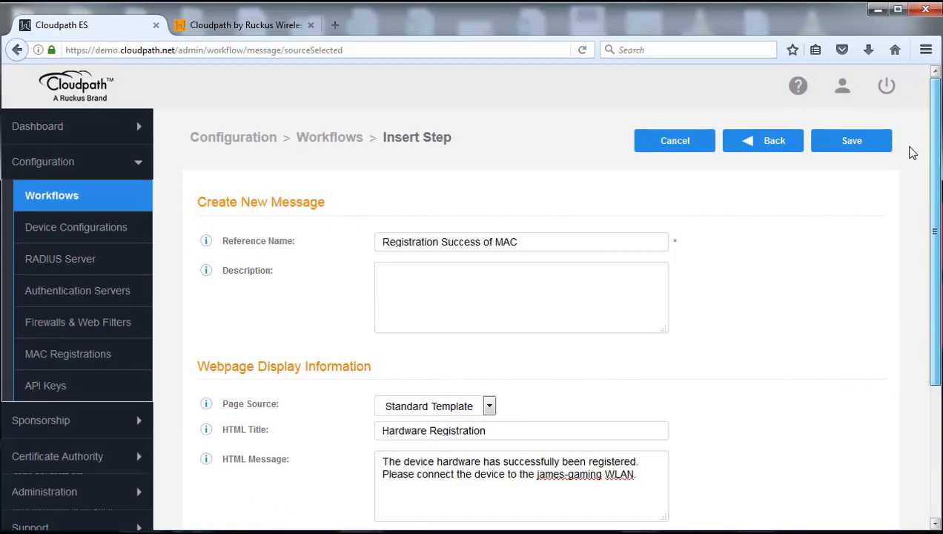
left_click(857, 155)
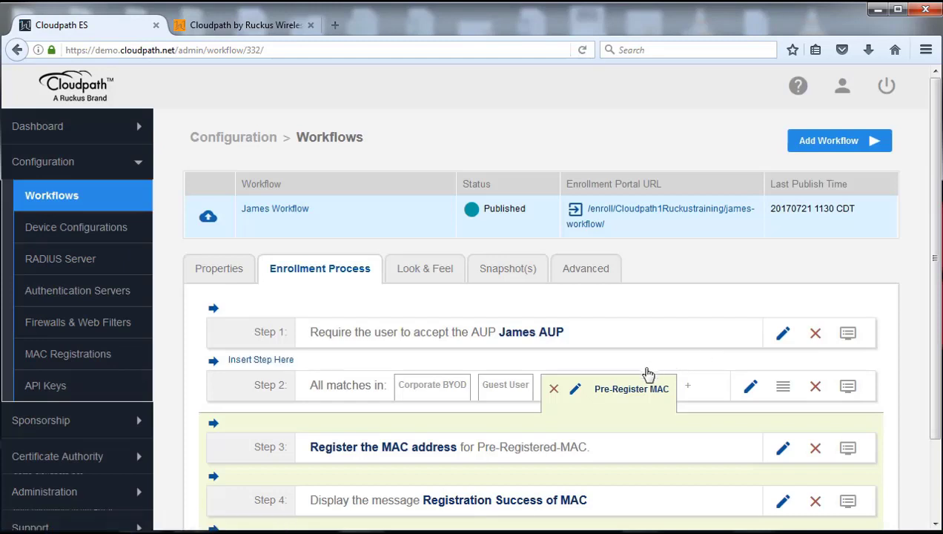
Insert a Redirect the user step after the Registration Success of MAC message in the Pre-Register MAC branch, using a new redirect
scroll(645, 375, "down", 2)
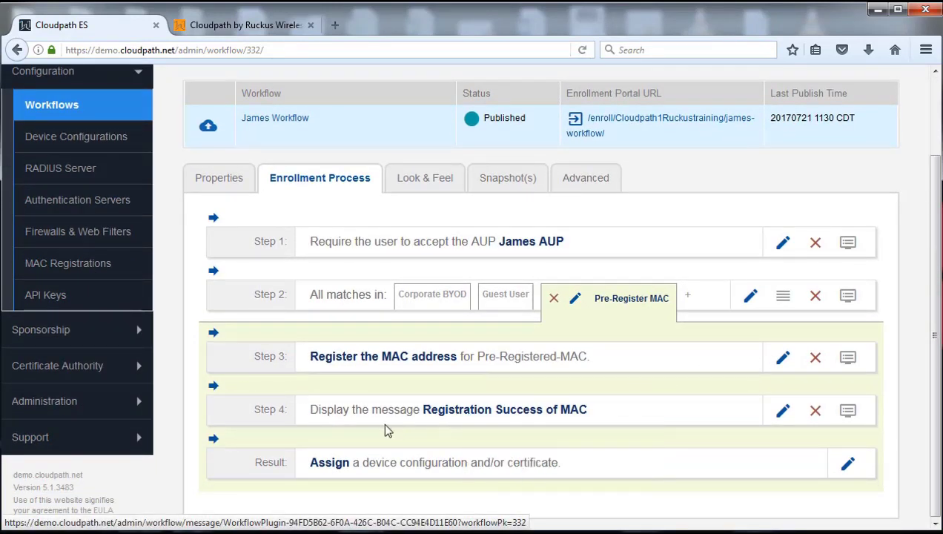
mouse_move(253, 441)
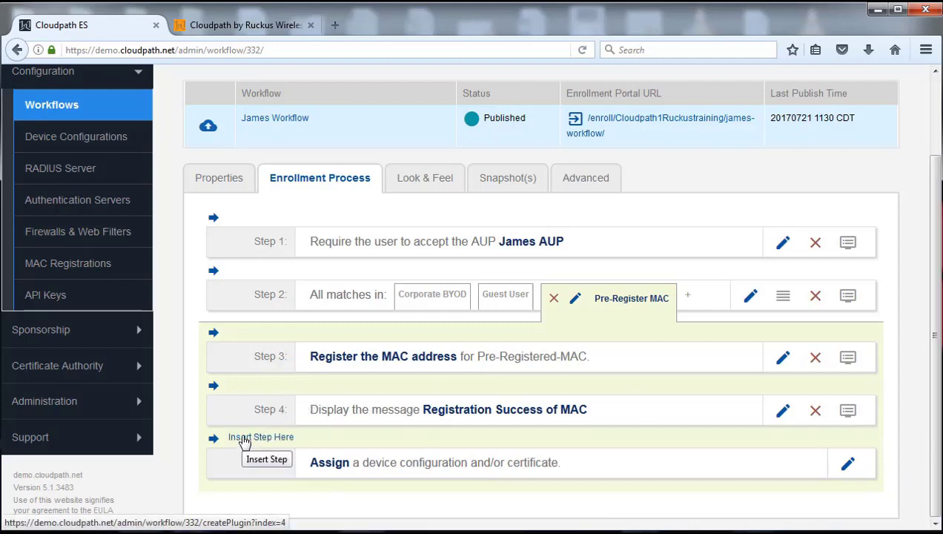
left_click(245, 439)
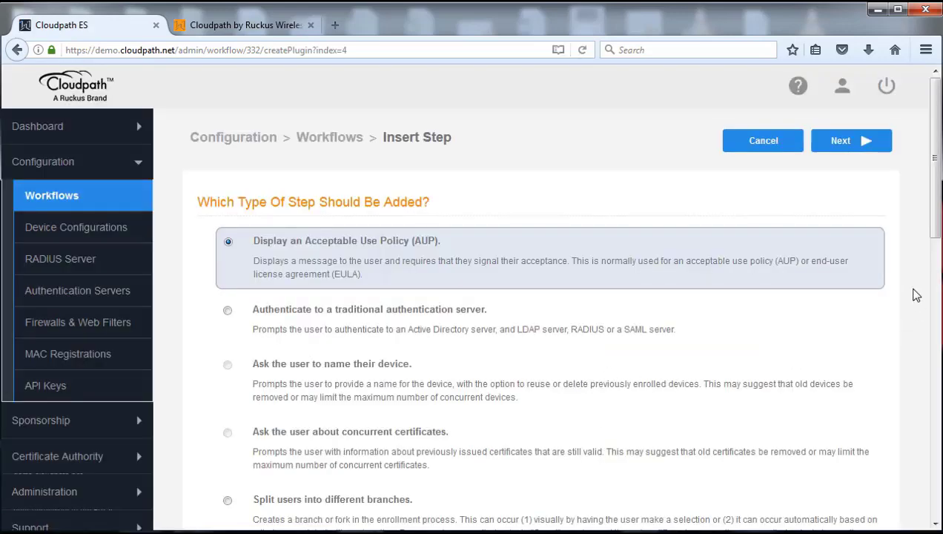
left_click_drag(935, 232, 937, 458)
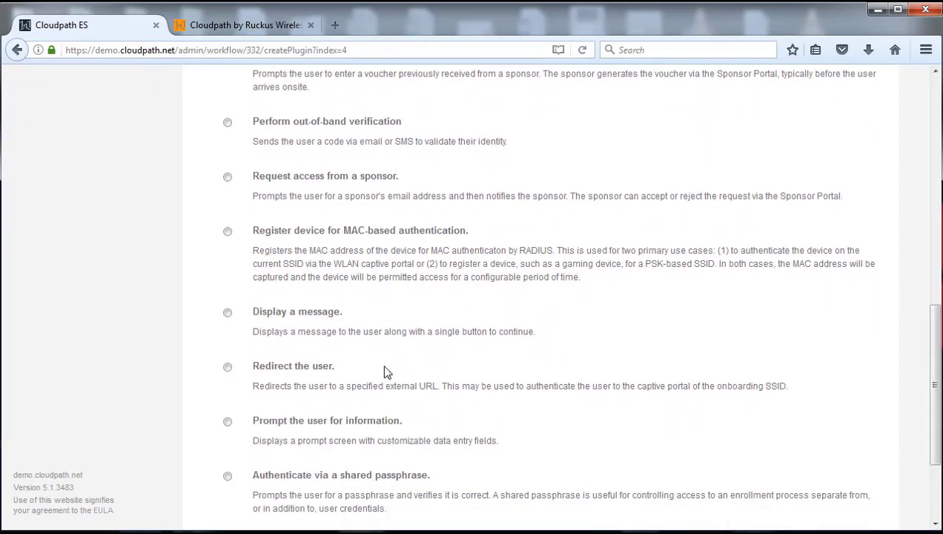
left_click(227, 366)
scroll(840, 414, "up", 10)
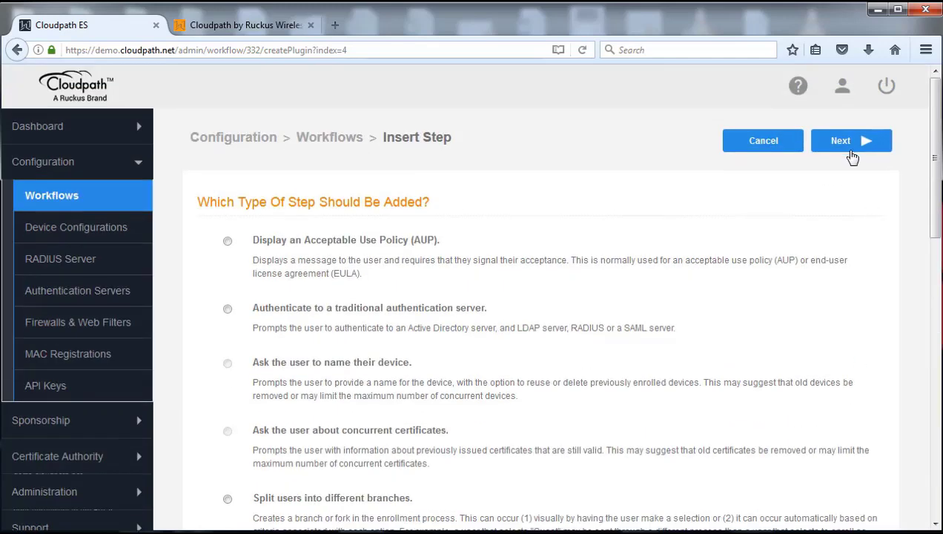
left_click(850, 150)
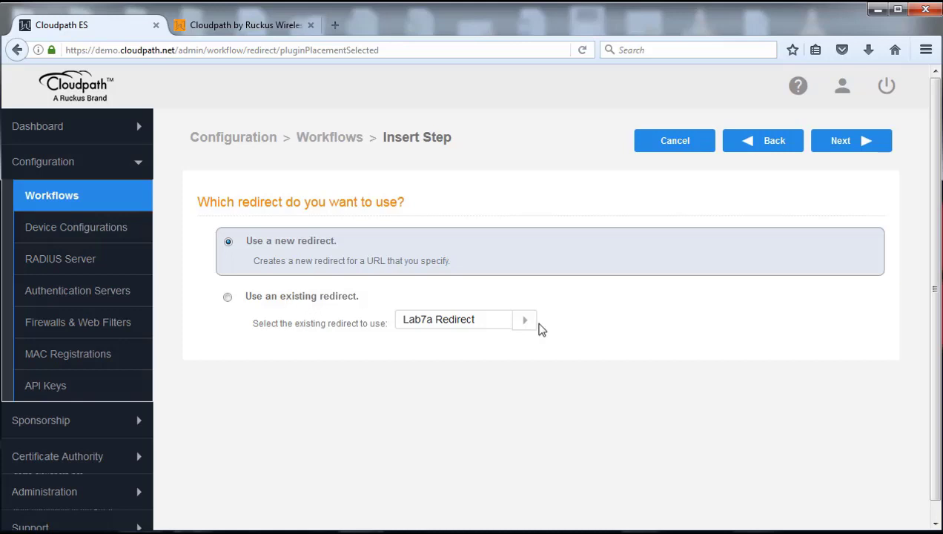
left_click(853, 153)
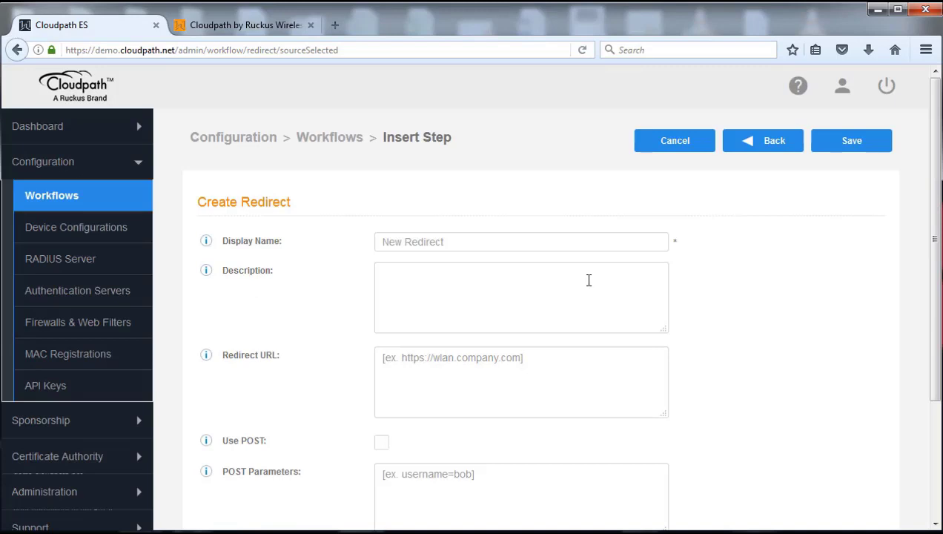
left_click(576, 241)
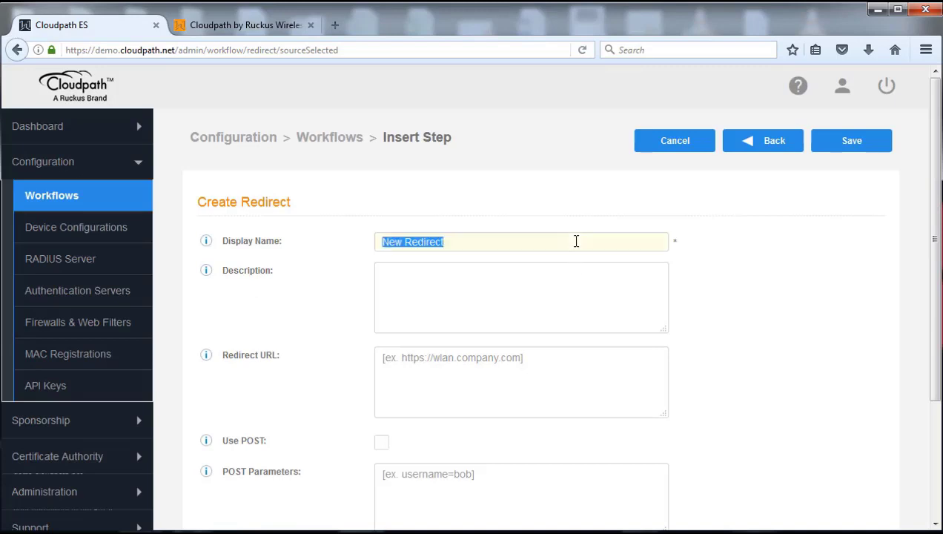
type("Gaming ")
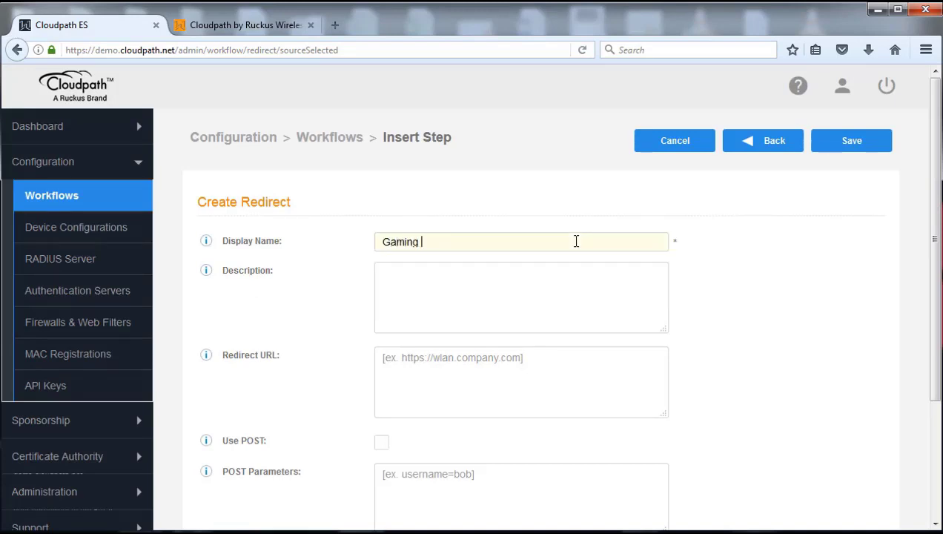
type("Redirect")
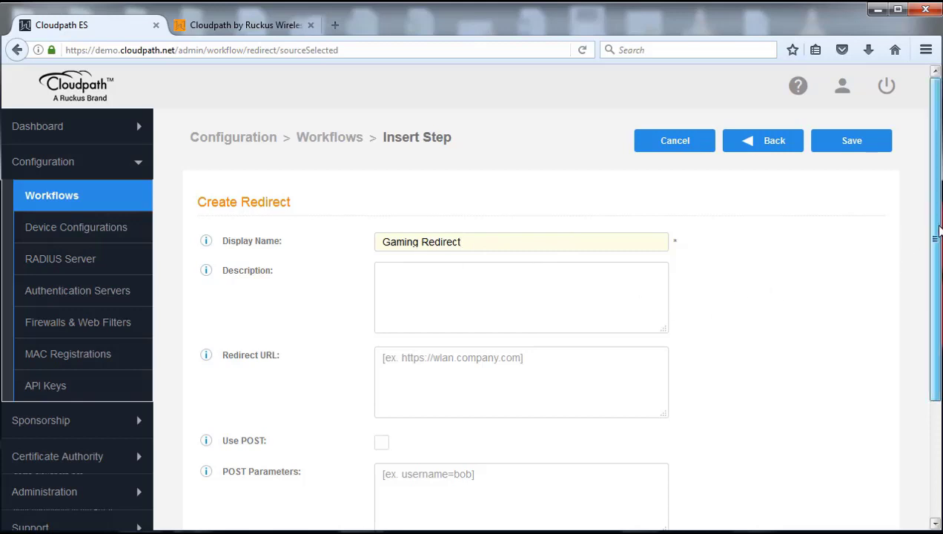
left_click_drag(937, 232, 936, 300)
left_click(608, 280)
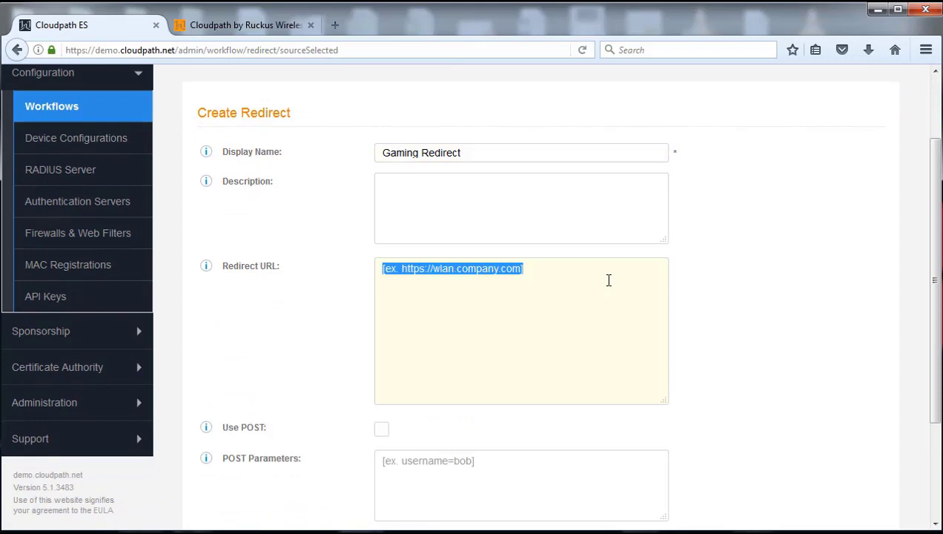
type("www.")
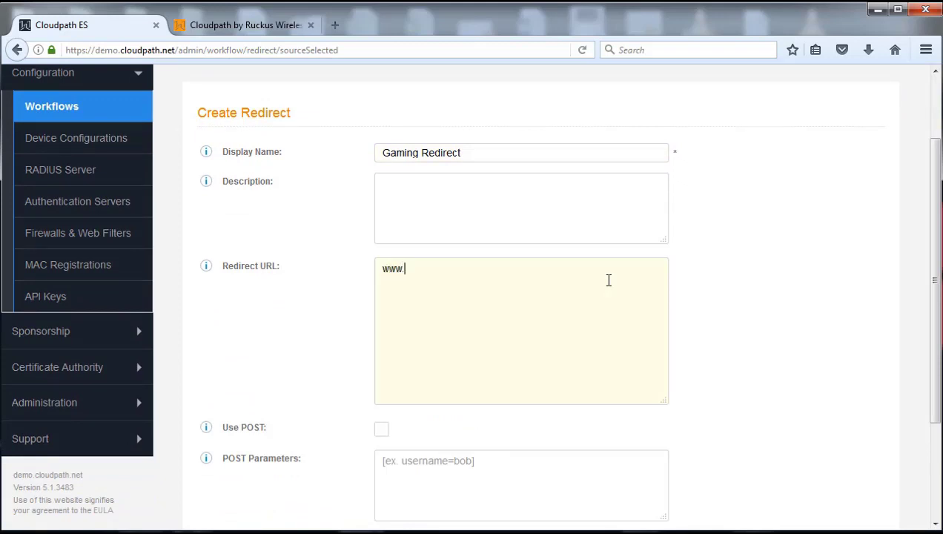
type("ruckuswireless")
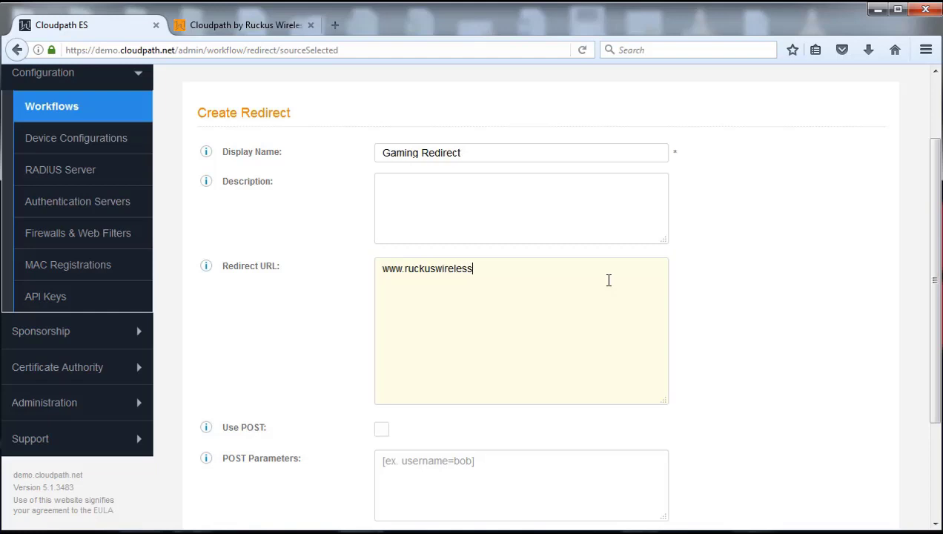
type(".com")
Enable Kill Session for the redirect and save the redirect step
scroll(745, 301, "down", 3)
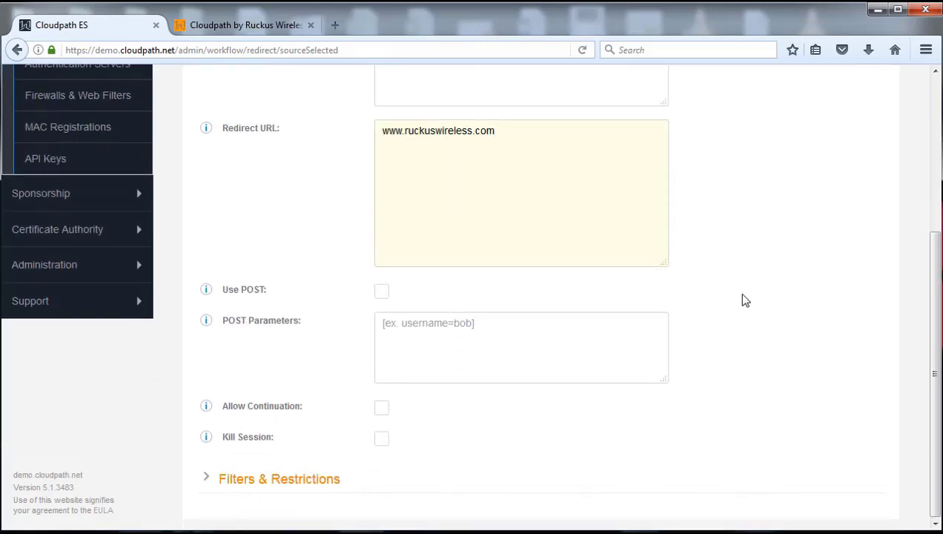
left_click(381, 438)
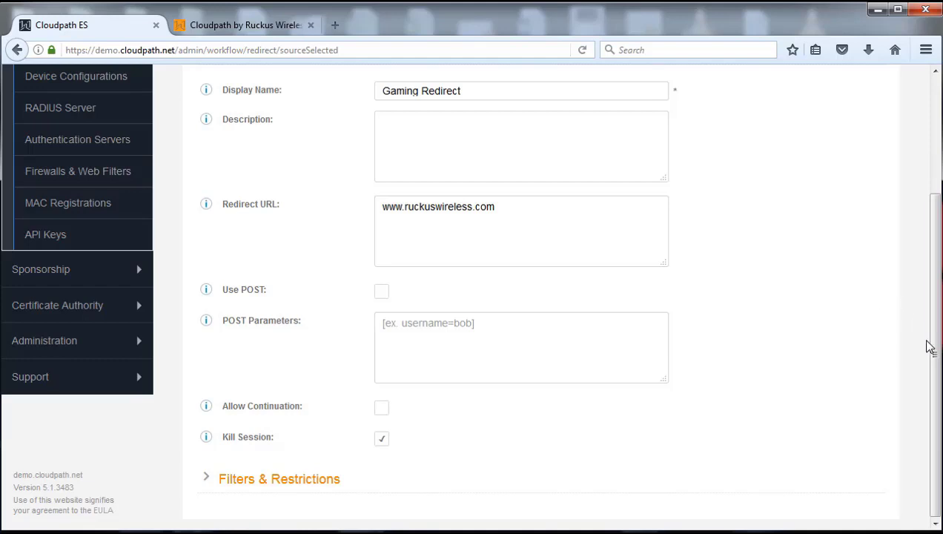
left_click_drag(938, 353, 936, 212)
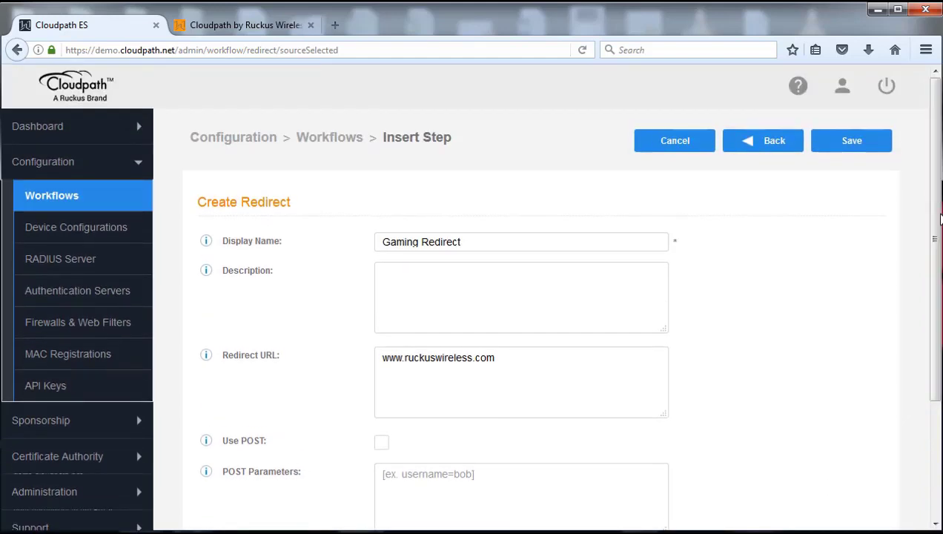
left_click(853, 148)
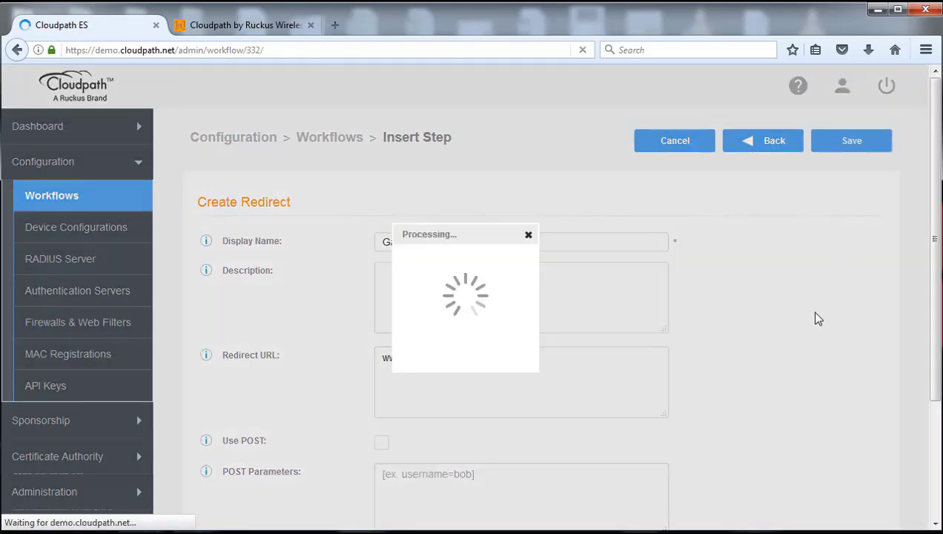
Review the steps in the Guest User and Pre-Register MAC branches of the enrollment workflow
scroll(709, 386, "down", 2)
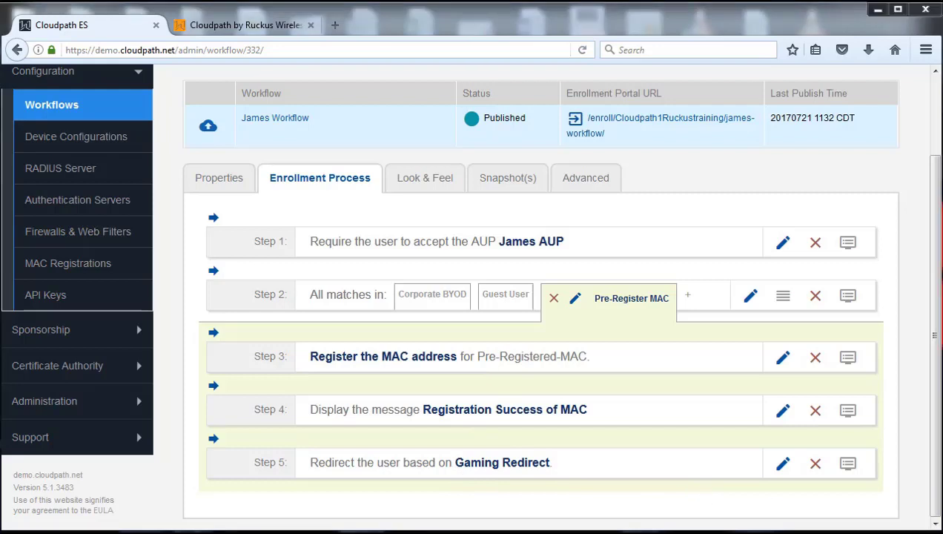
mouse_move(480, 388)
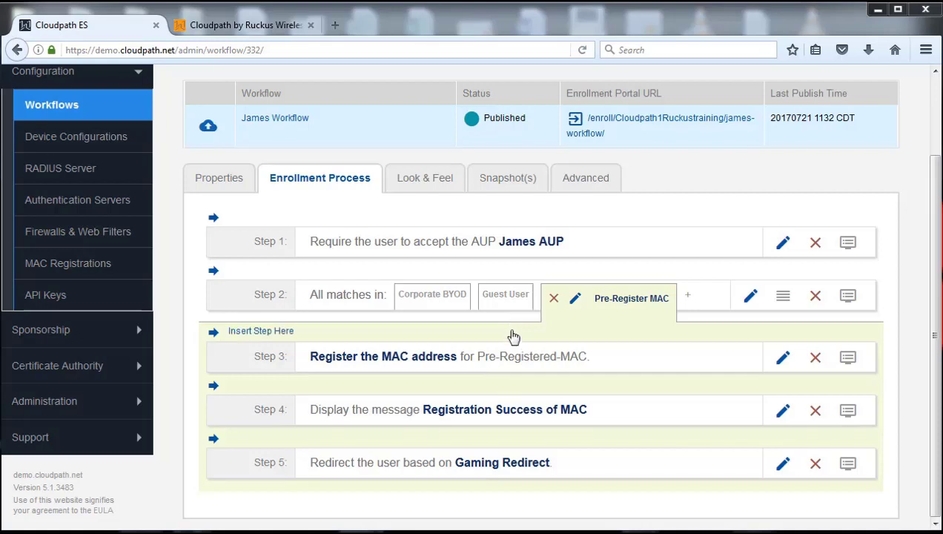
mouse_move(607, 274)
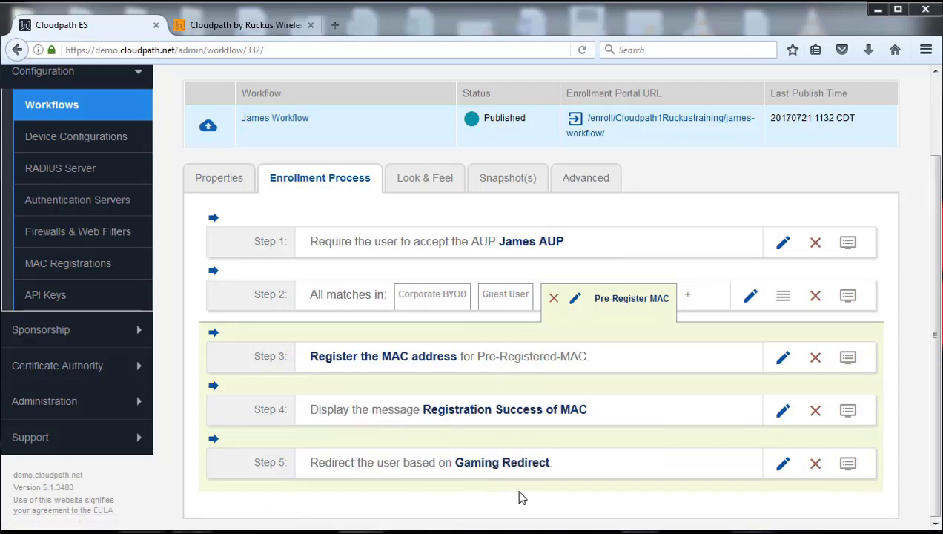
mouse_move(443, 220)
left_click(504, 295)
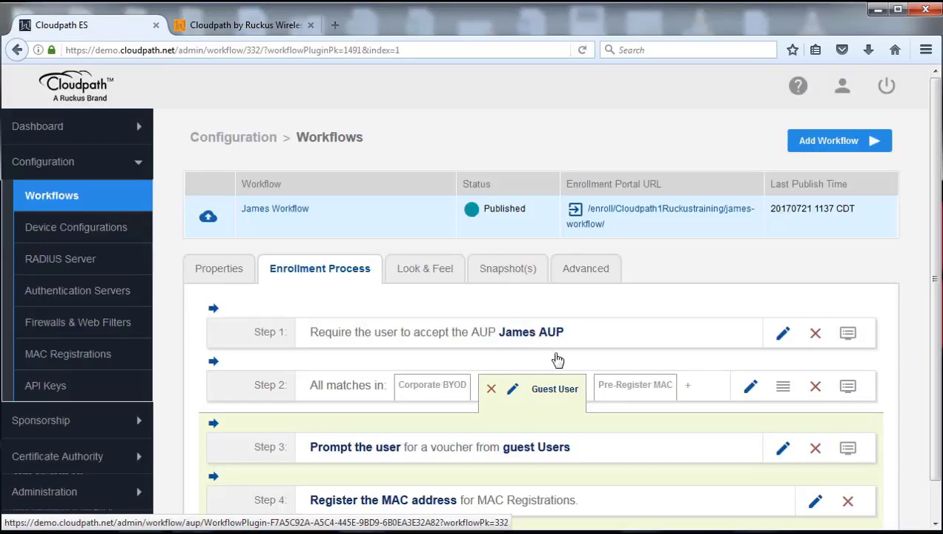
scroll(564, 367, "down", 1)
mouse_move(366, 480)
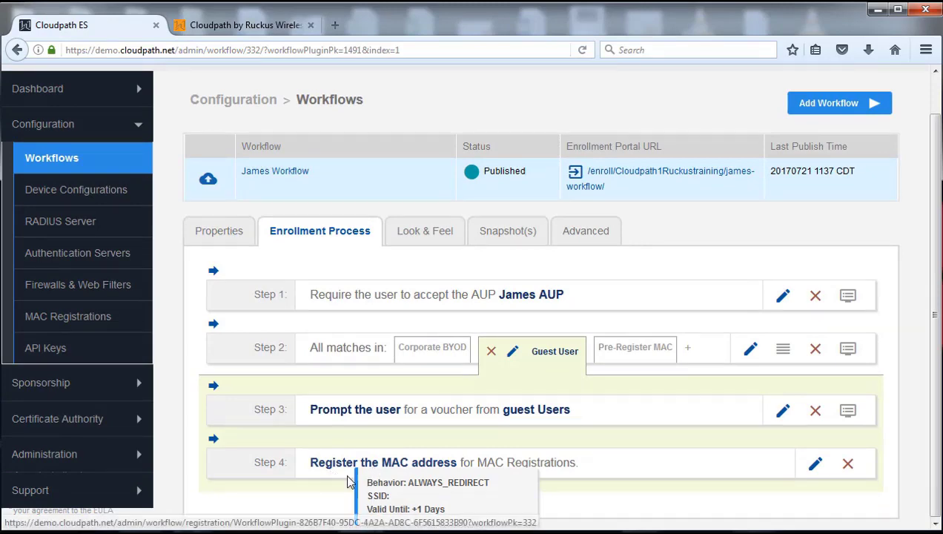
left_click(636, 348)
scroll(654, 426, "down", 2)
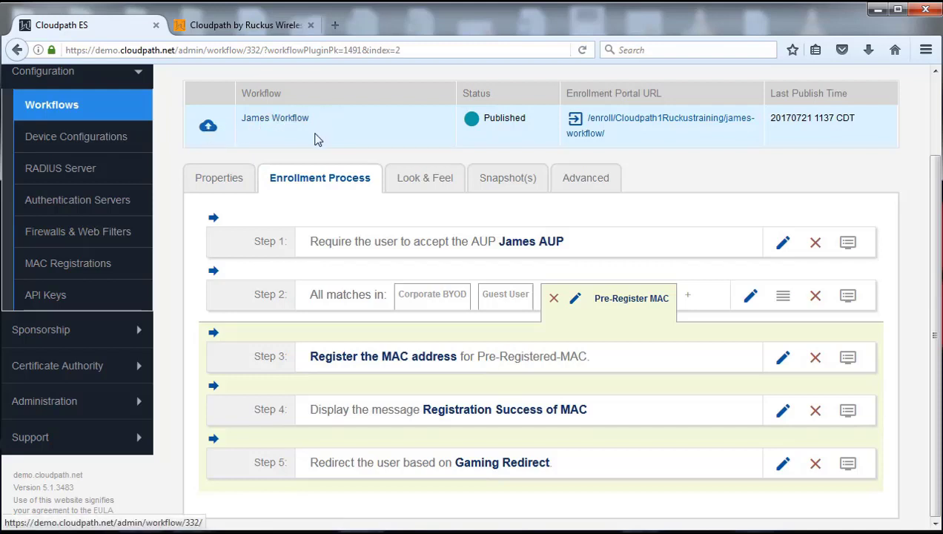
Publish the workflow by creating a new snapshot with wizard version 5.0.676 (Newest) and removal of the oldest inactive snapshot enabled
left_click(208, 126)
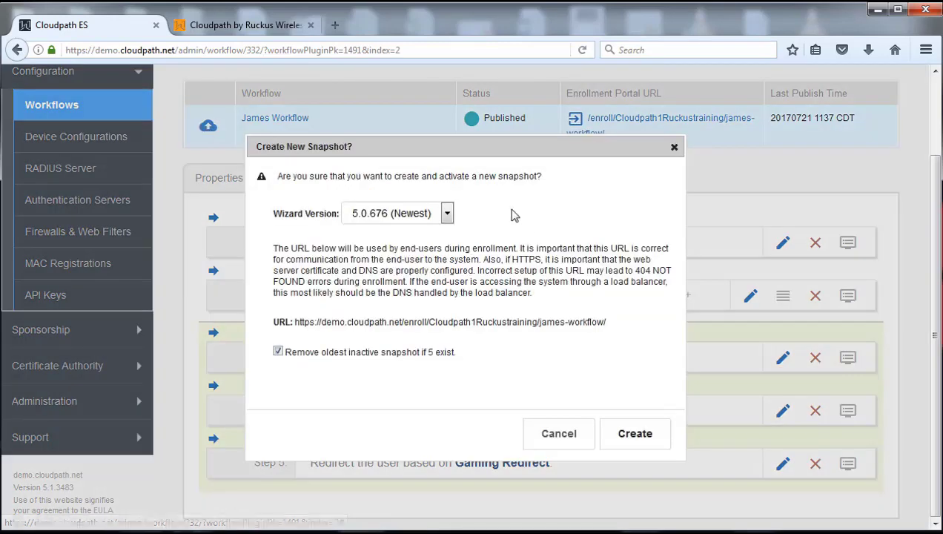
left_click(447, 214)
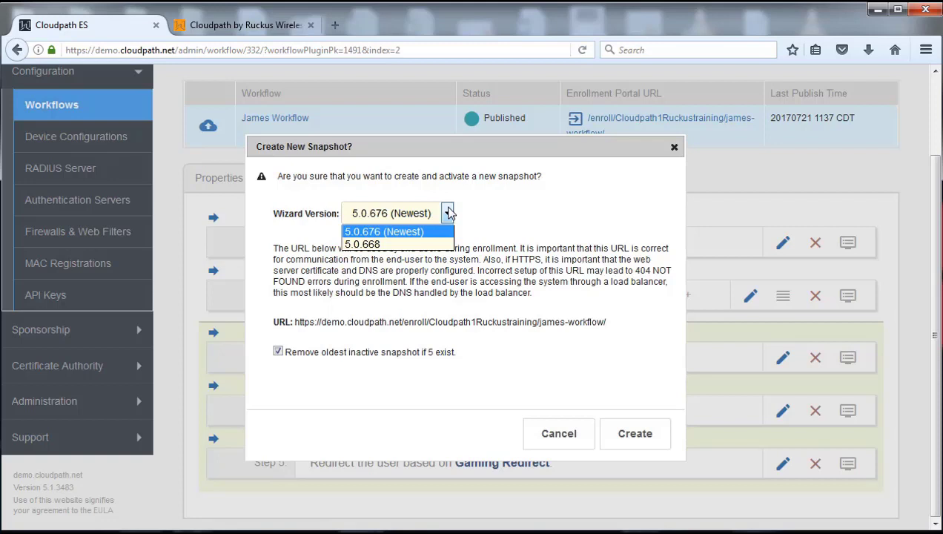
left_click(449, 214)
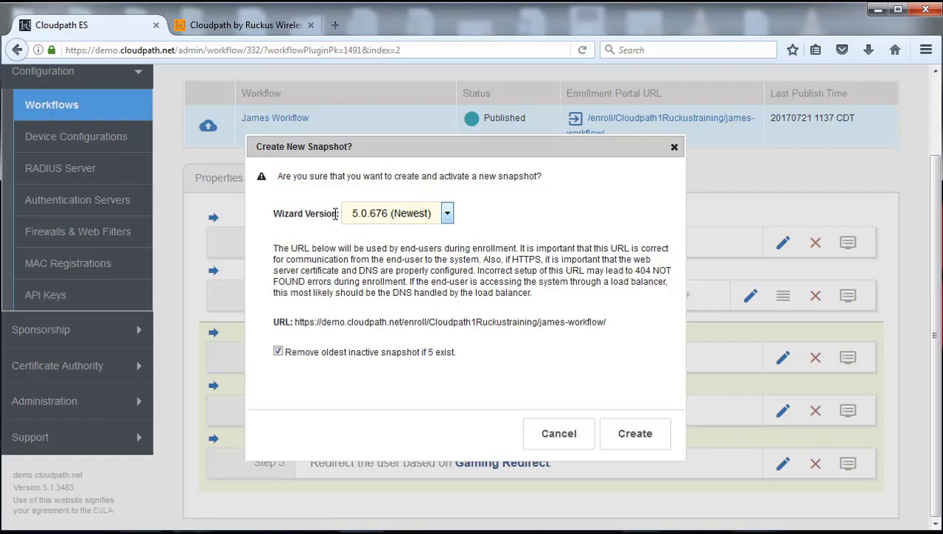
left_click_drag(335, 215, 272, 214)
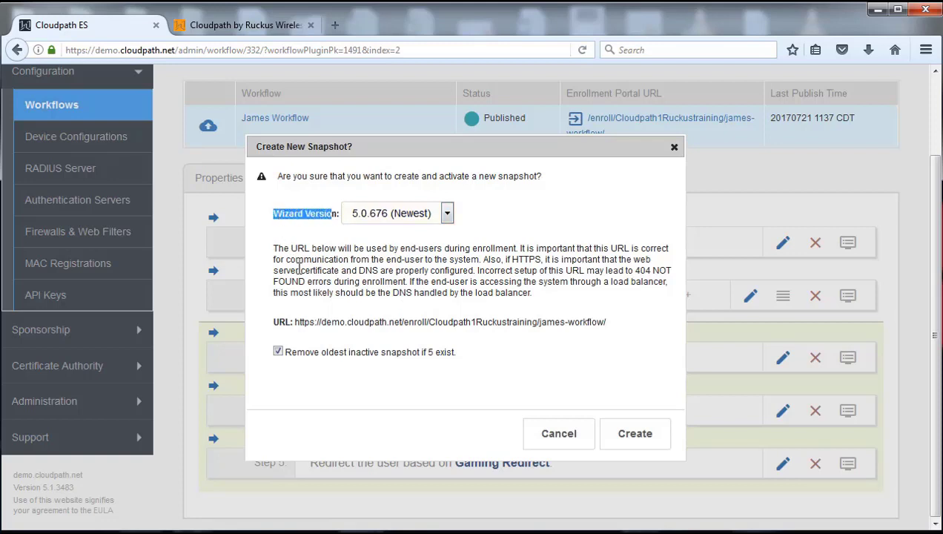
left_click(320, 288)
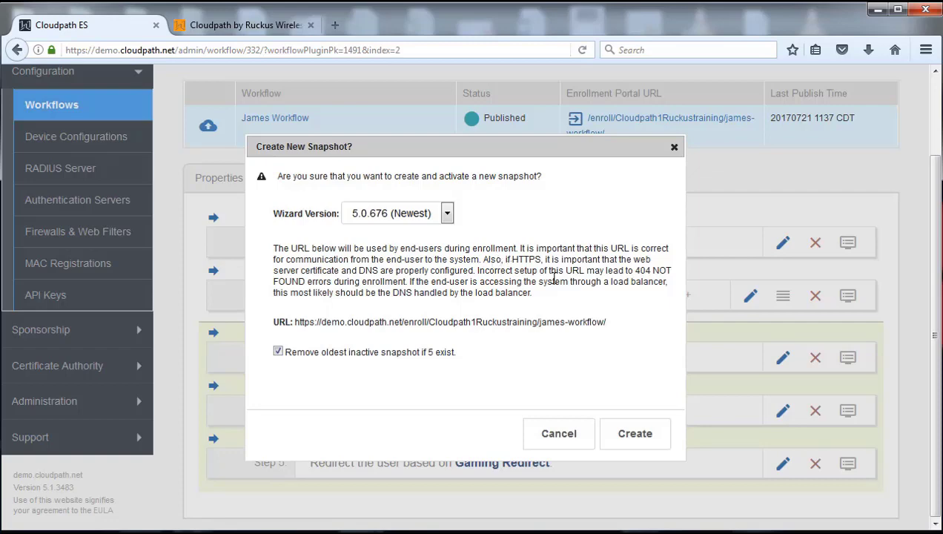
left_click(631, 435)
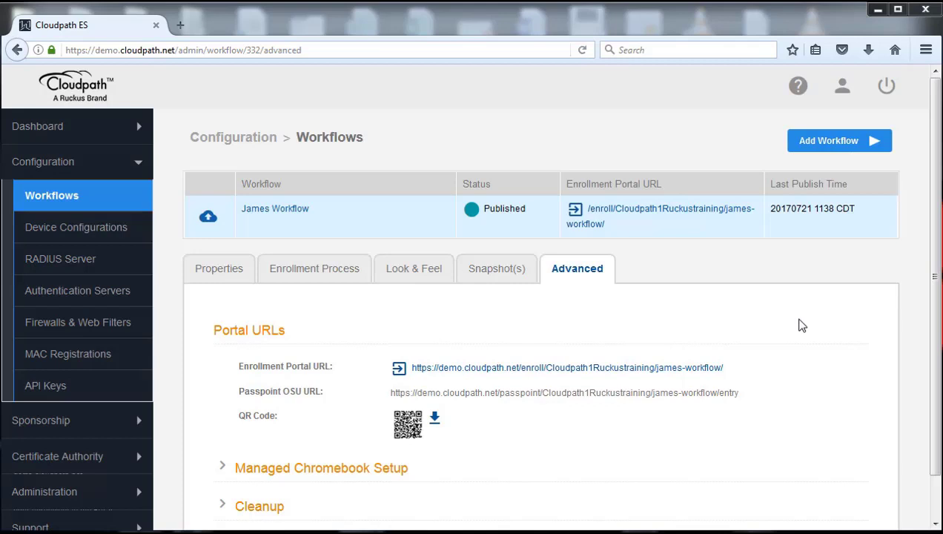
Open the workflow's enrollment portal URL, start the enrollment with the terms accepted and choose the Pre-Register MAC option
left_click(583, 279)
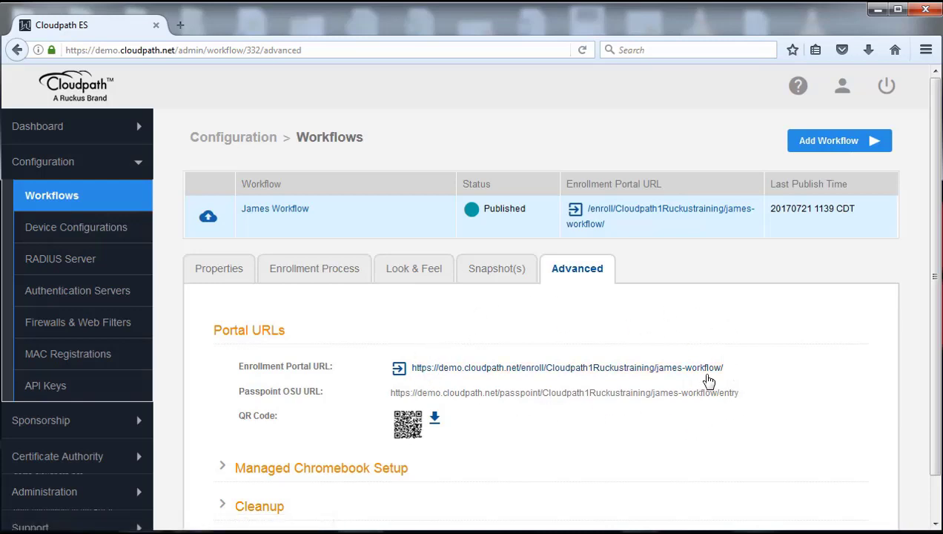
left_click(543, 375)
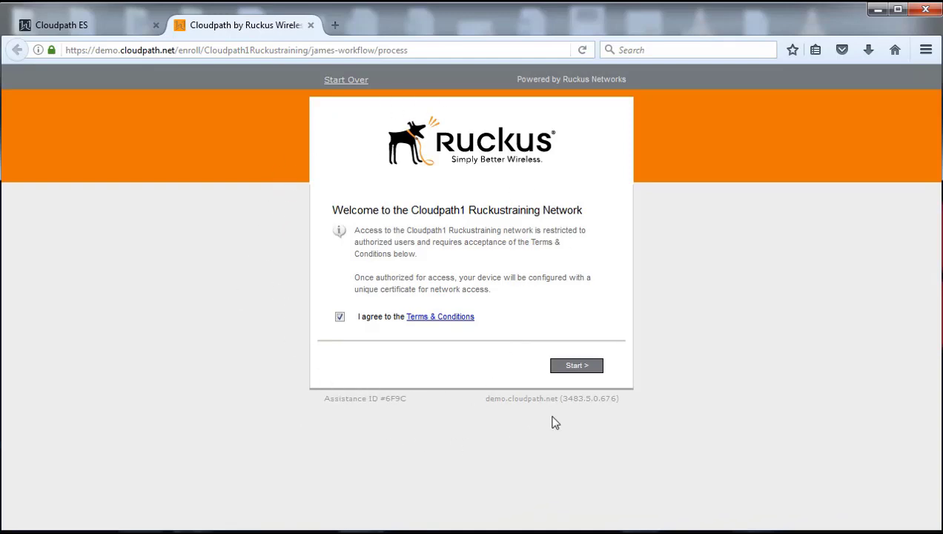
left_click(576, 368)
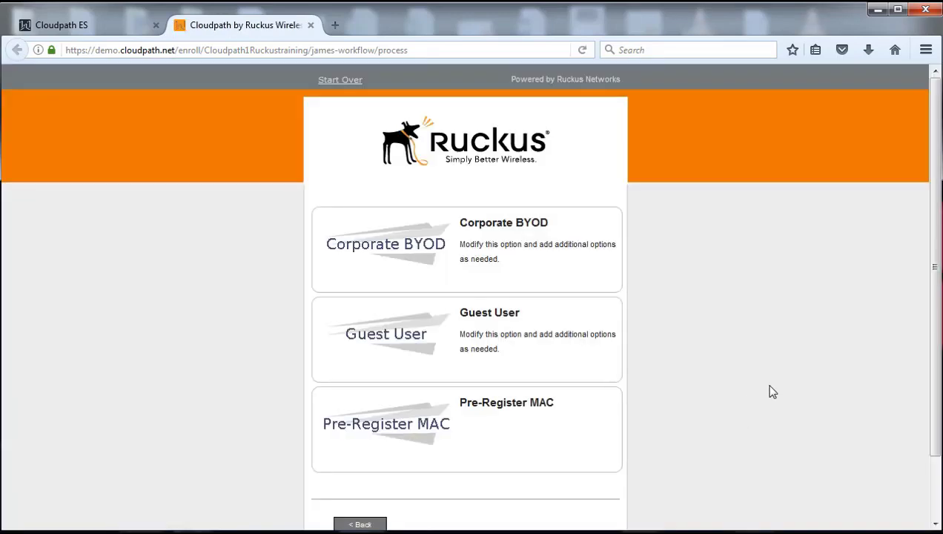
scroll(933, 242, "down", 2)
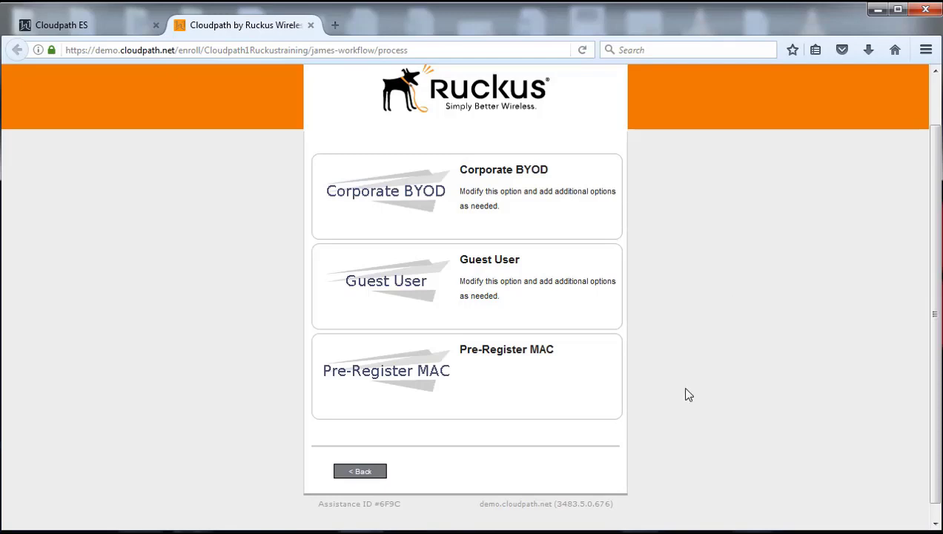
left_click(482, 380)
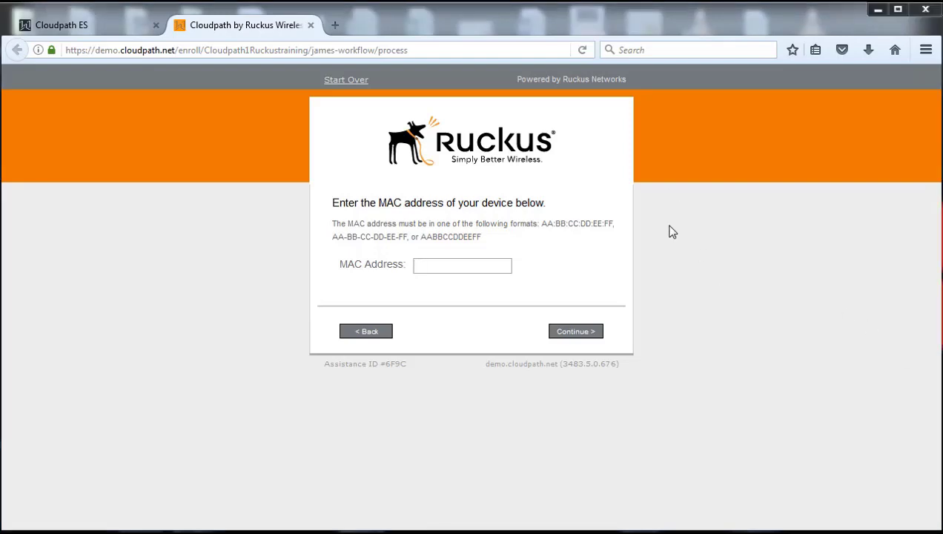
Register the sample MAC address AA:BB:CC:DD:EE:FF in the portal, continue past the Hardware Registration message and close the portal page
left_click_drag(612, 222, 545, 227)
key("ctrl+c")
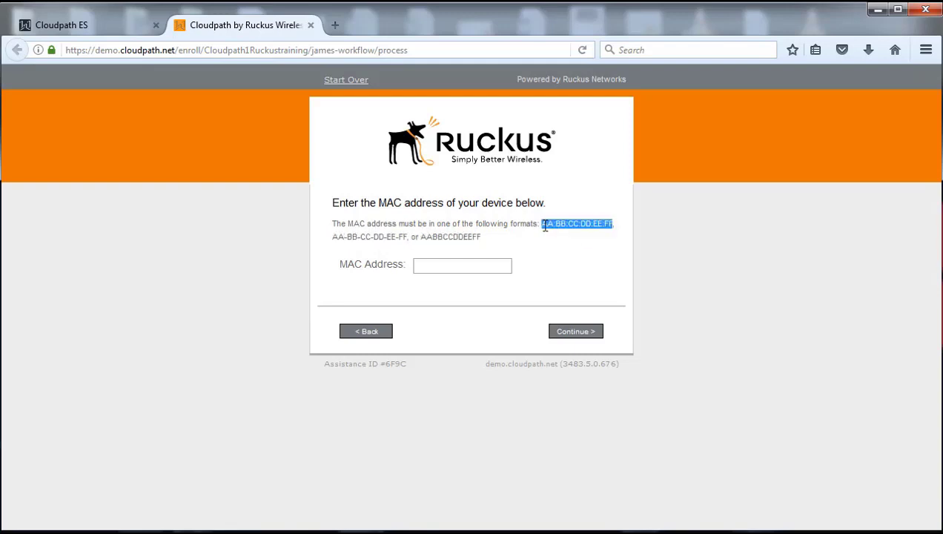
left_click(445, 265)
key("ctrl+v")
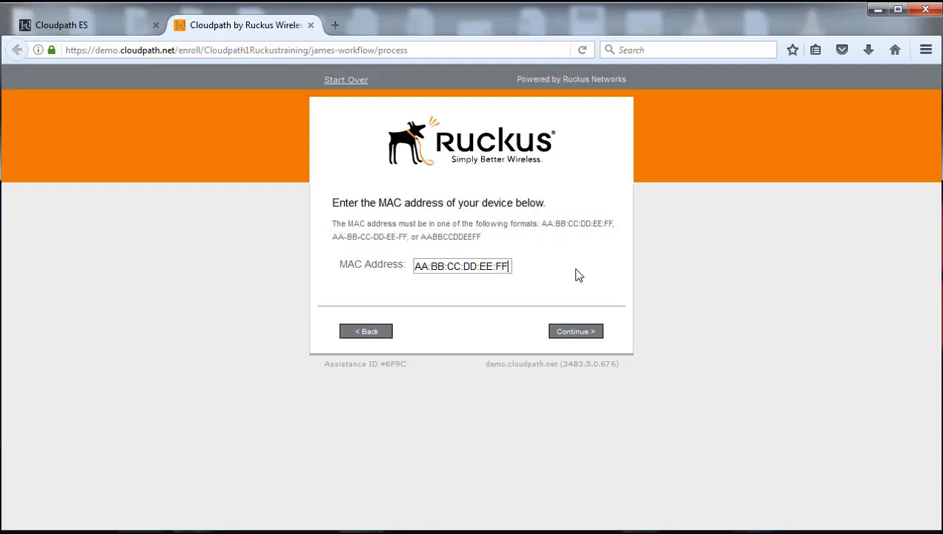
left_click(577, 332)
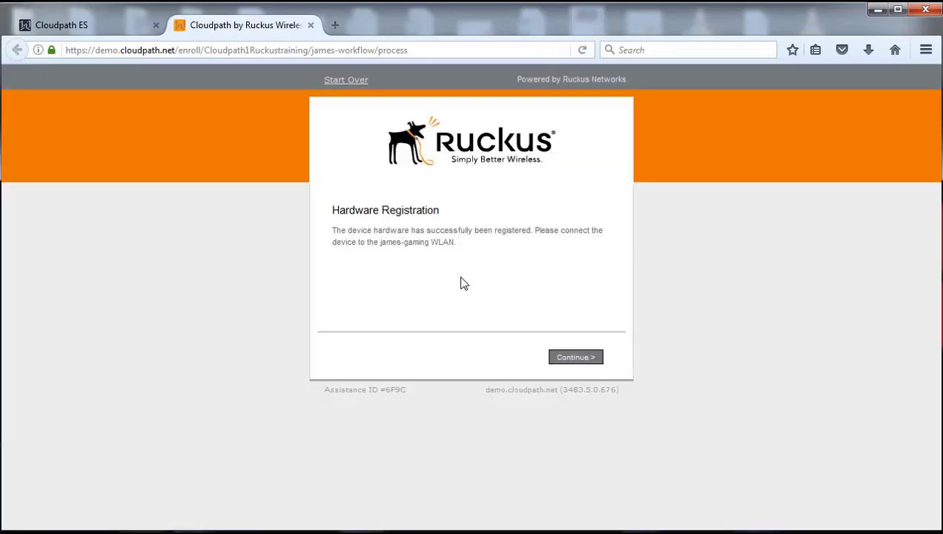
left_click(578, 361)
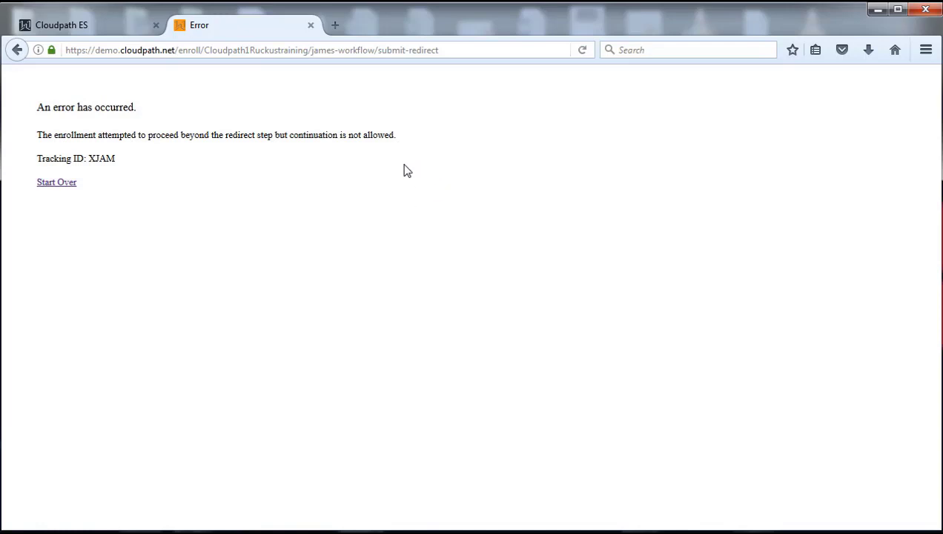
left_click(312, 26)
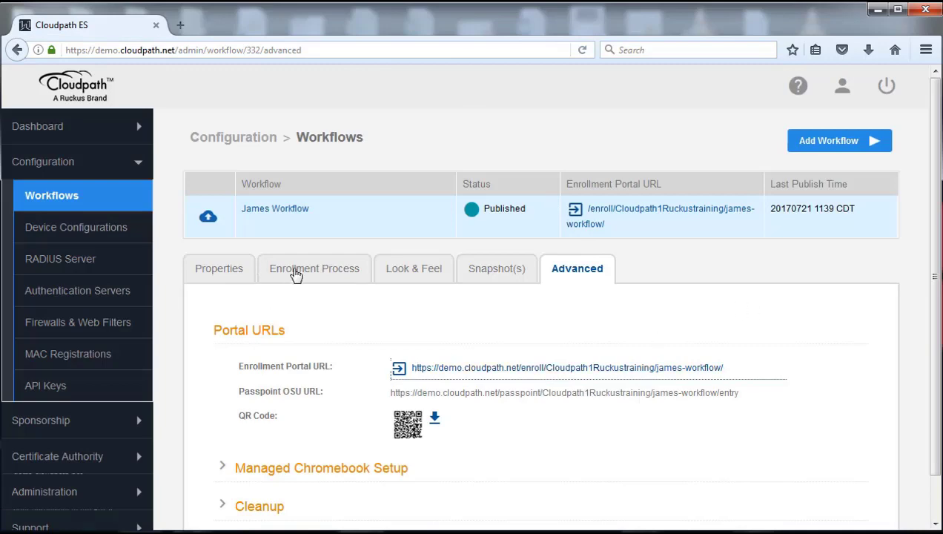
Compare the Guest User branch with the Pre-Register MAC branch in the workflow's enrollment process
left_click(560, 282)
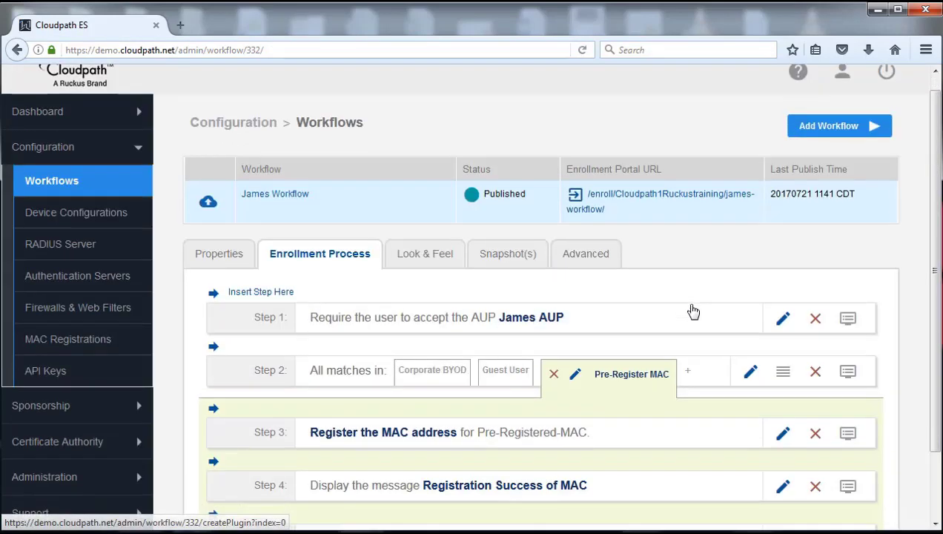
scroll(690, 310, "down", 2)
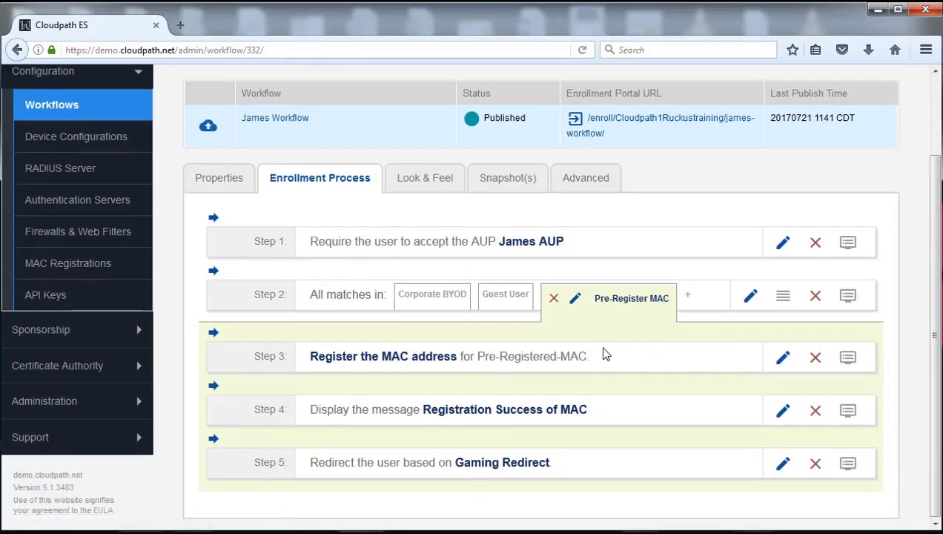
left_click(499, 296)
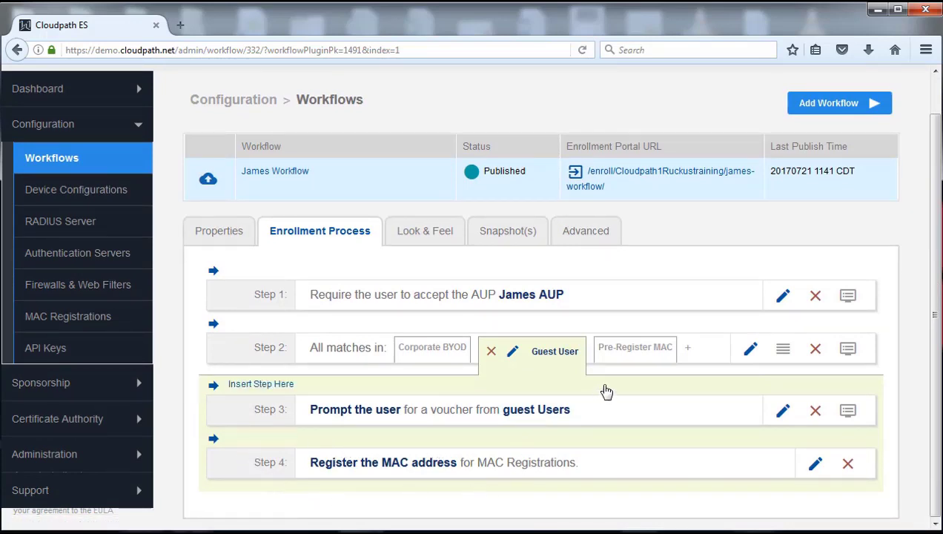
left_click(633, 353)
scroll(652, 438, "down", 2)
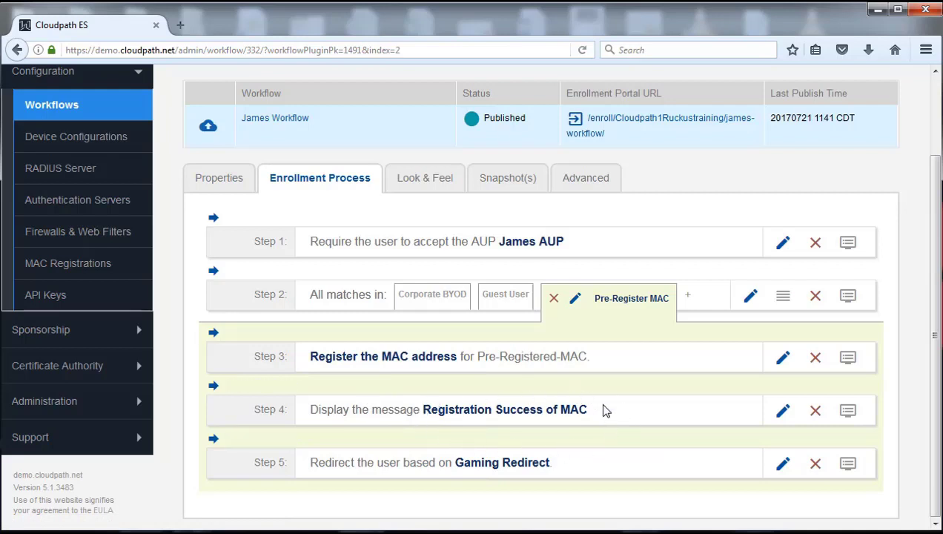
mouse_move(599, 404)
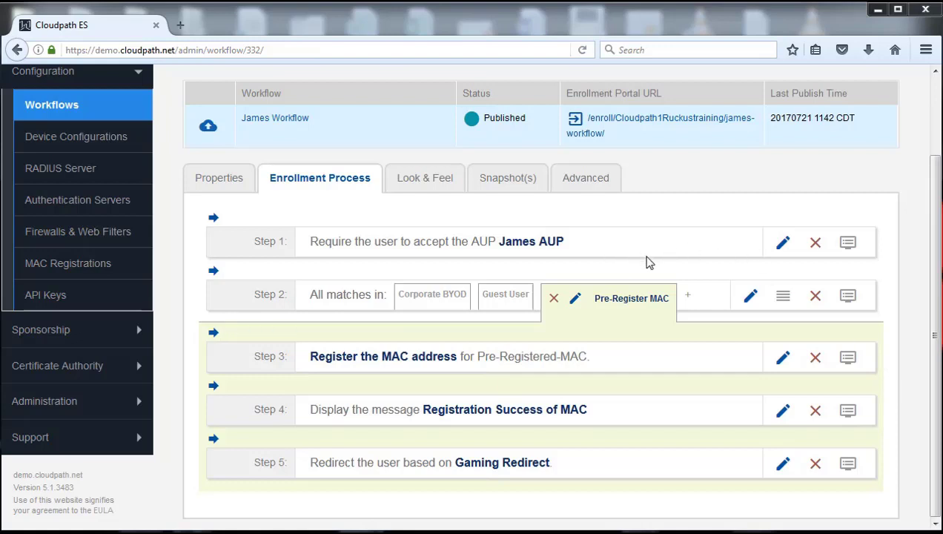
mouse_move(617, 270)
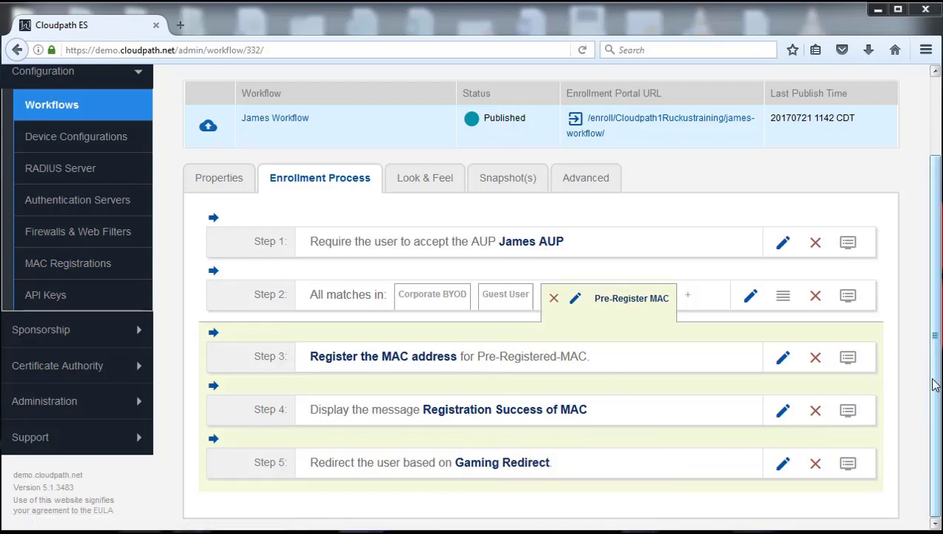
Display the dashboard's MAC registrations under Users & Devices and check the registered device's MAC address
scroll(936, 385, "up", 2)
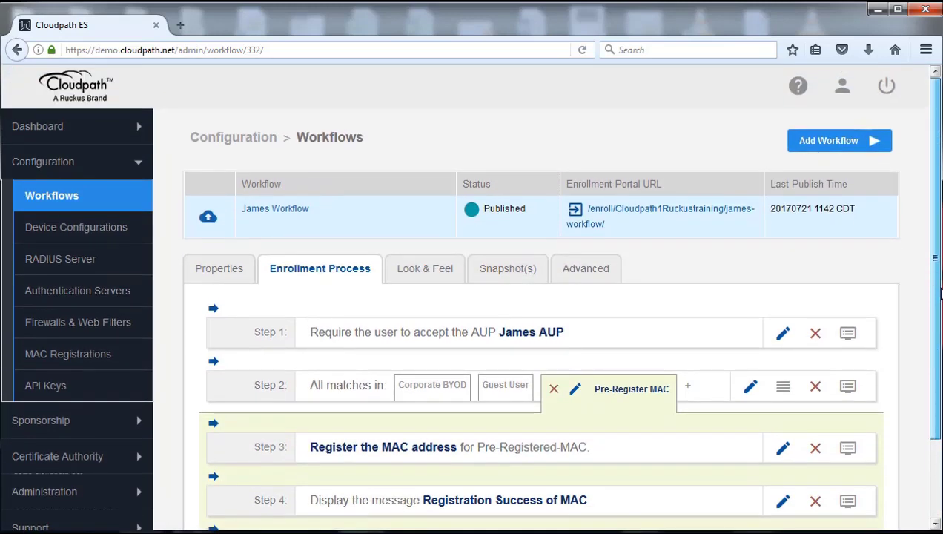
left_click(49, 132)
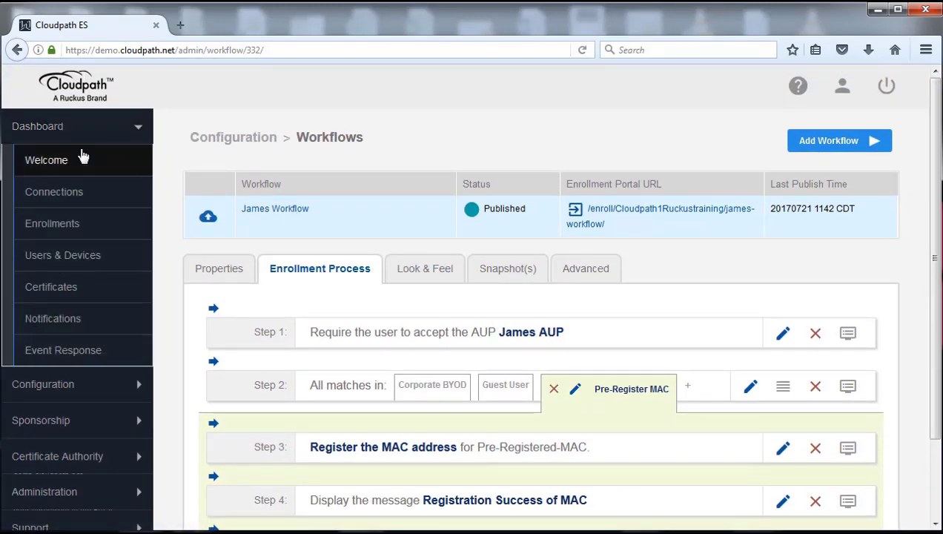
left_click(69, 257)
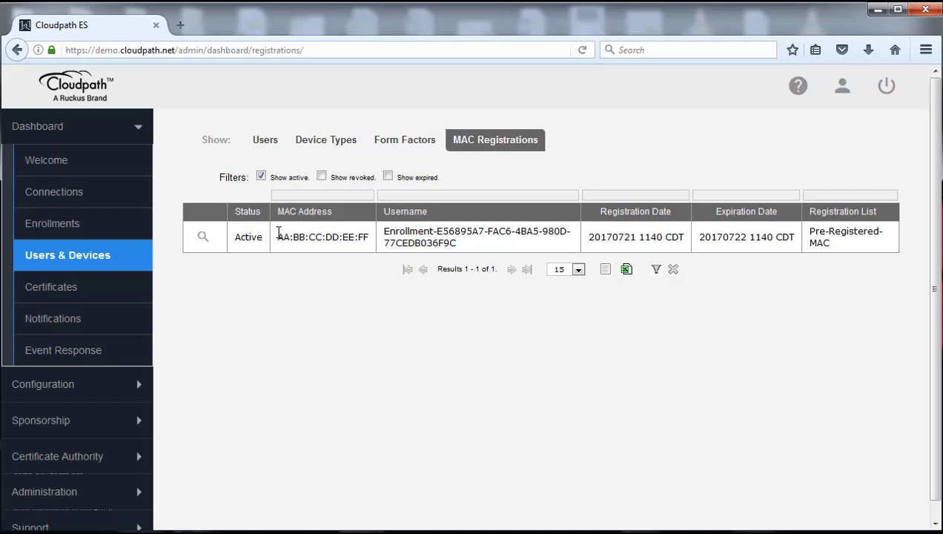
left_click_drag(280, 240, 373, 248)
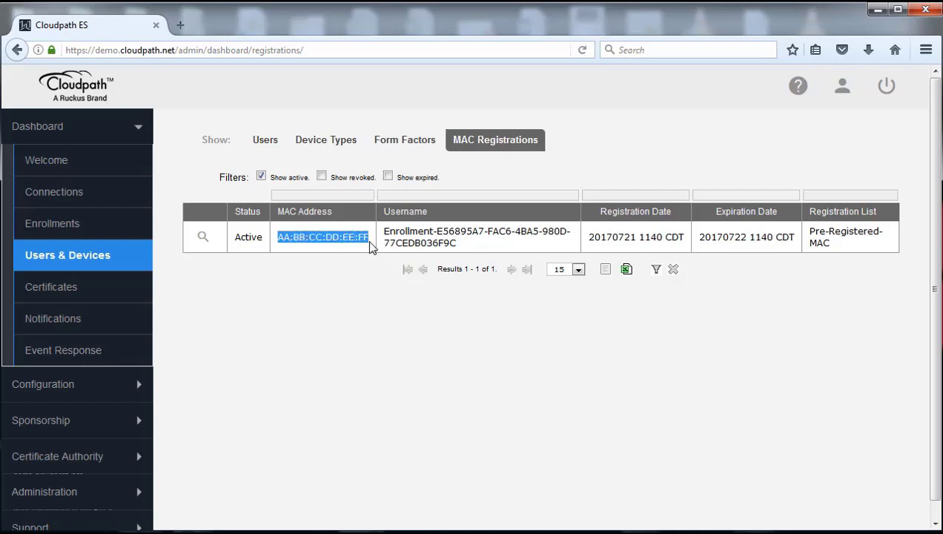
left_click(433, 352)
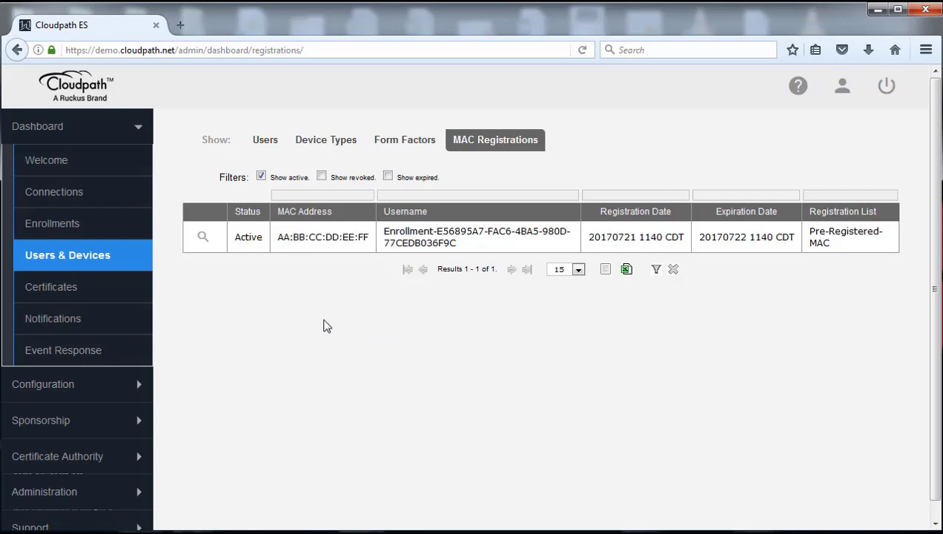
Examine the registration details, device information and registration history of the Pre-Registered-MAC entry, and close the details
left_click(204, 237)
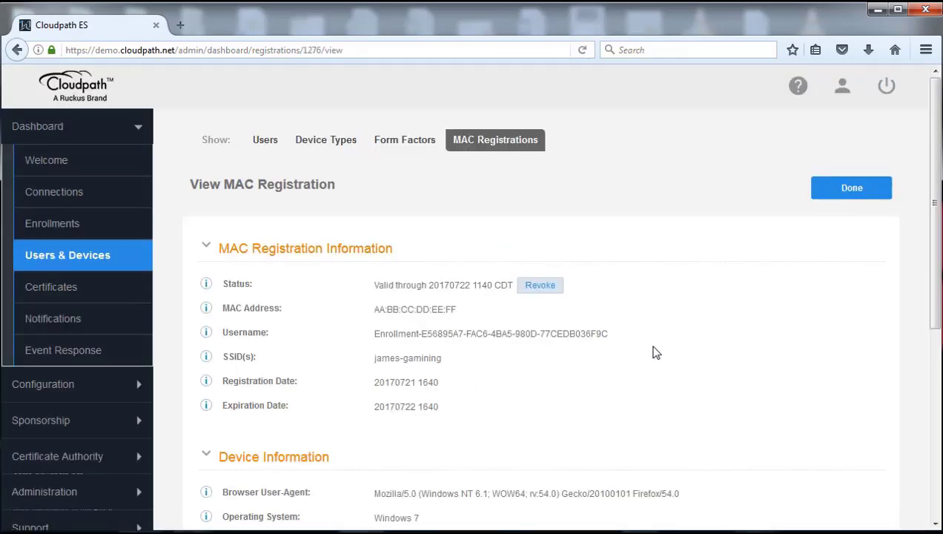
scroll(660, 352, "down", 4)
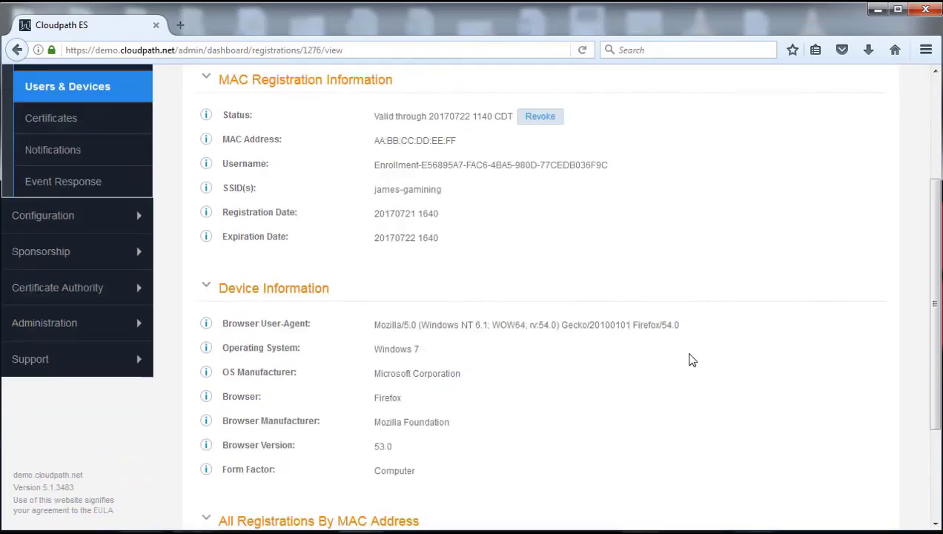
scroll(689, 360, "down", 4)
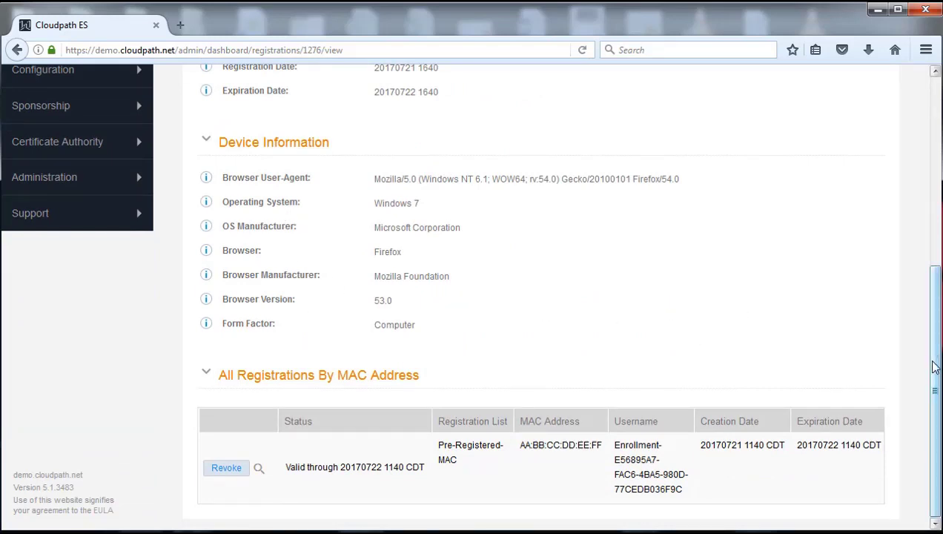
left_click_drag(938, 370, 938, 194)
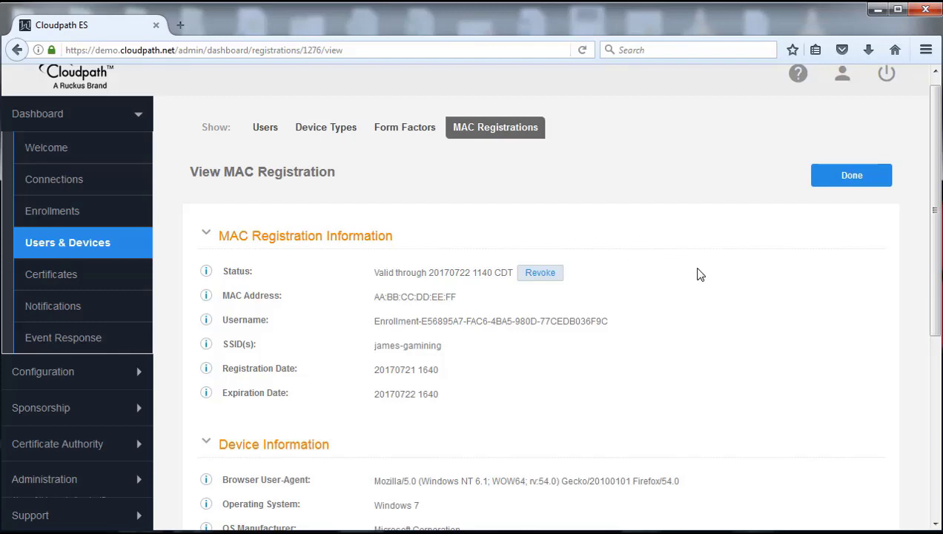
left_click(854, 184)
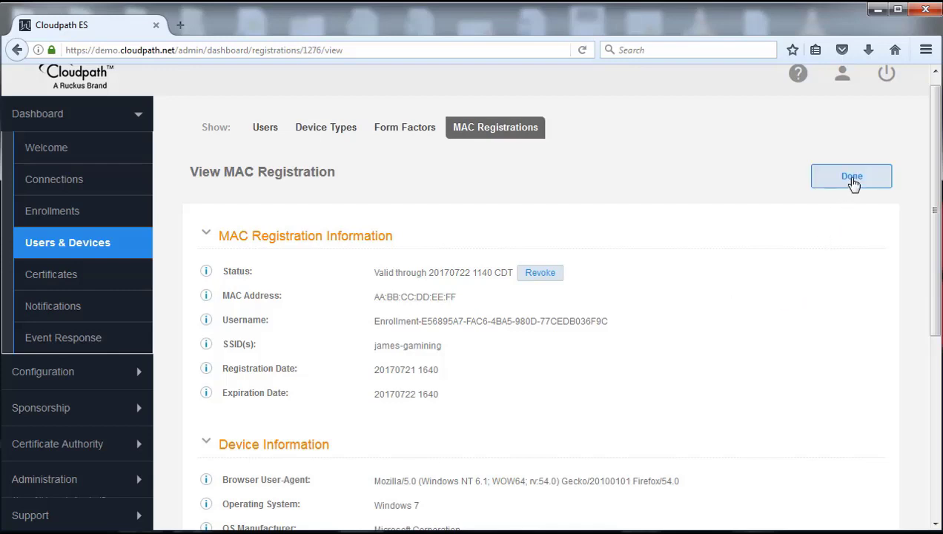